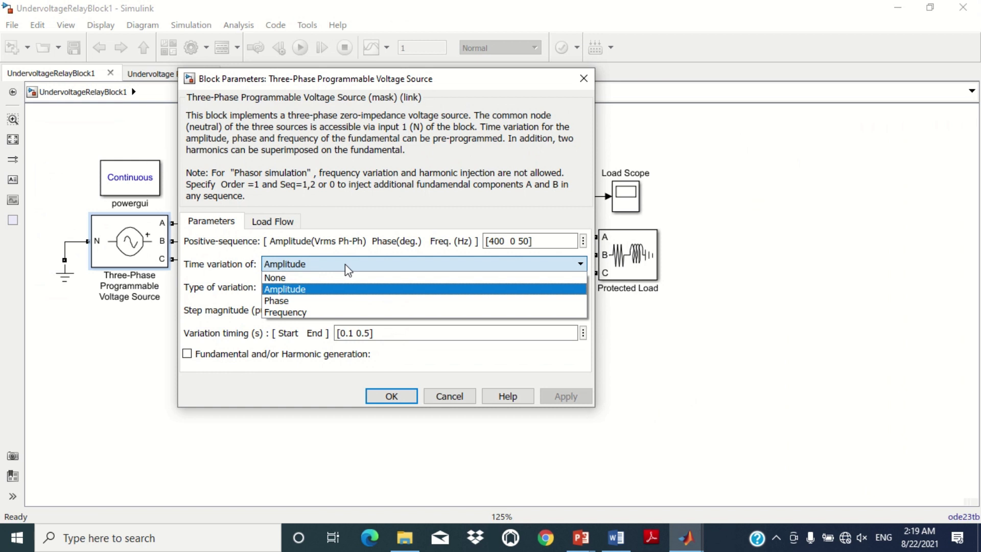
Review the time variation, type of variation and step magnitude settings of the Three-Phase Programmable Voltage Source.
left_click(345, 265)
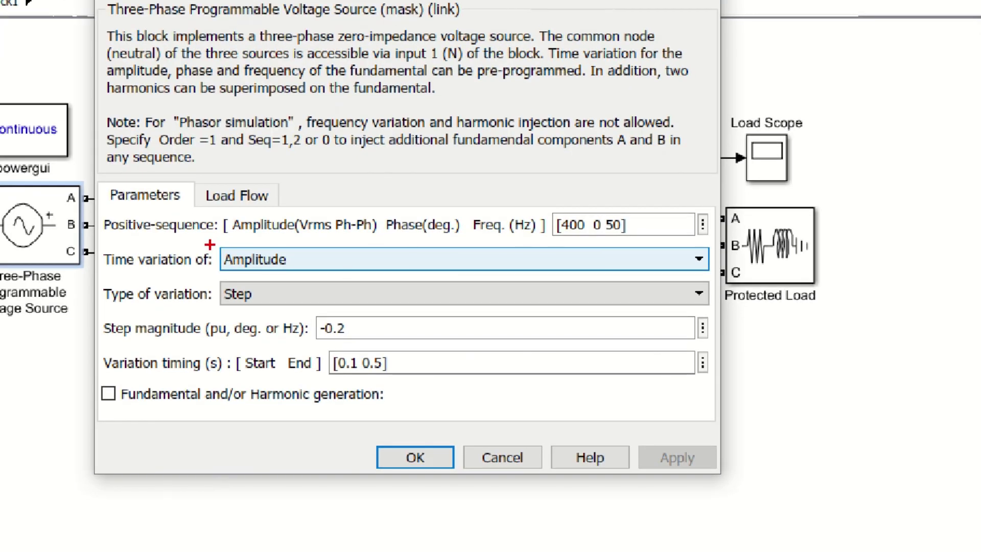
left_click_drag(209, 244, 302, 275)
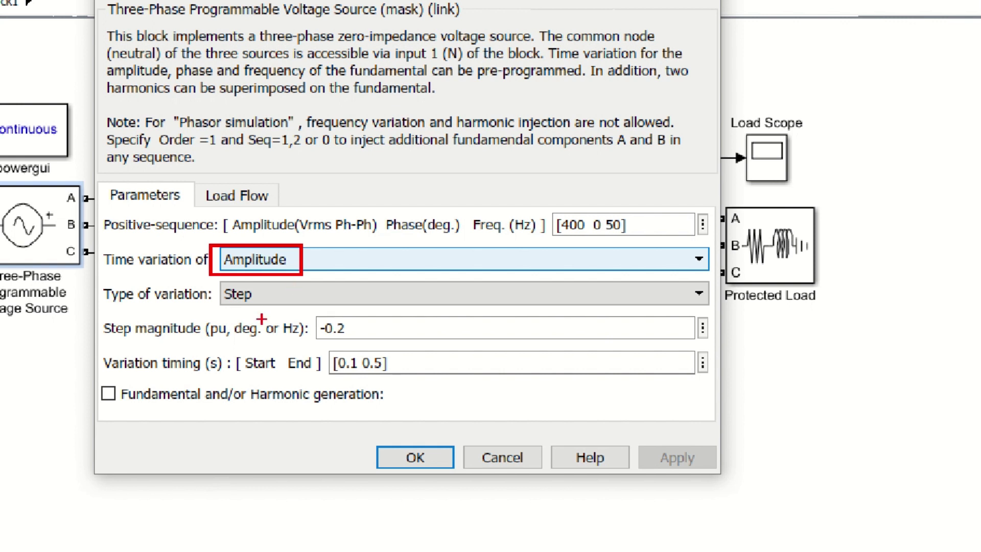
mouse_move(100, 277)
left_mouse_down()
mouse_move(126, 298)
mouse_move(219, 312)
left_mouse_up()
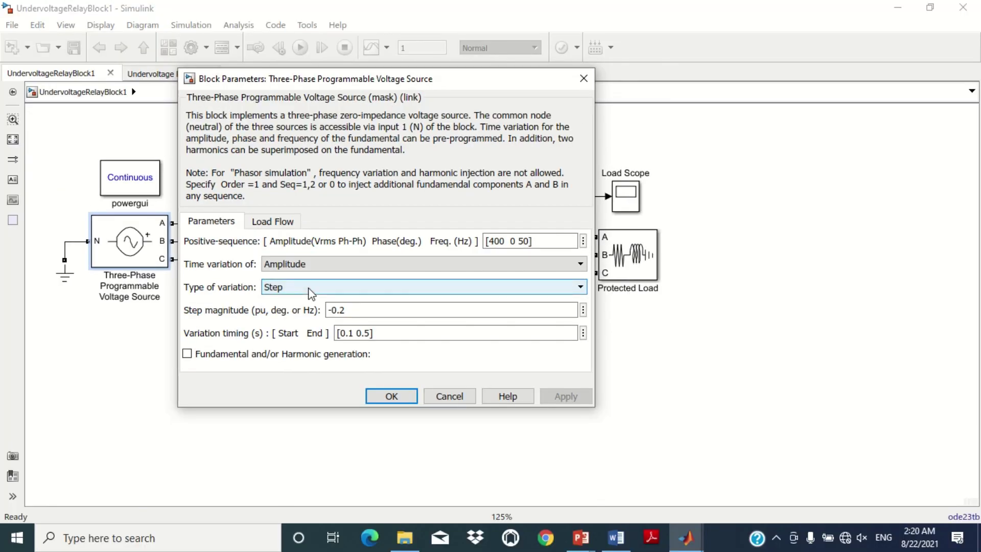
left_click(290, 294)
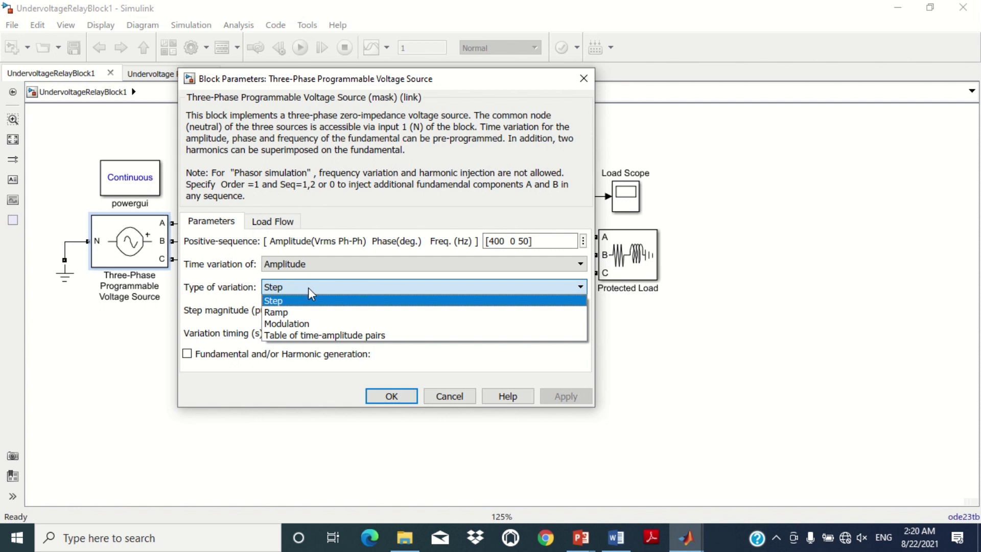
left_click(308, 287)
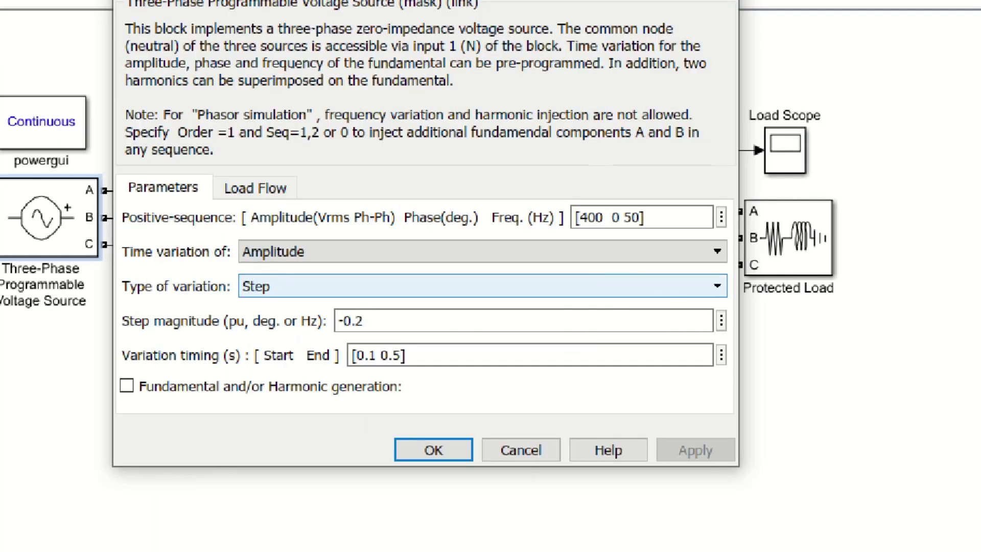
left_click_drag(231, 269, 283, 302)
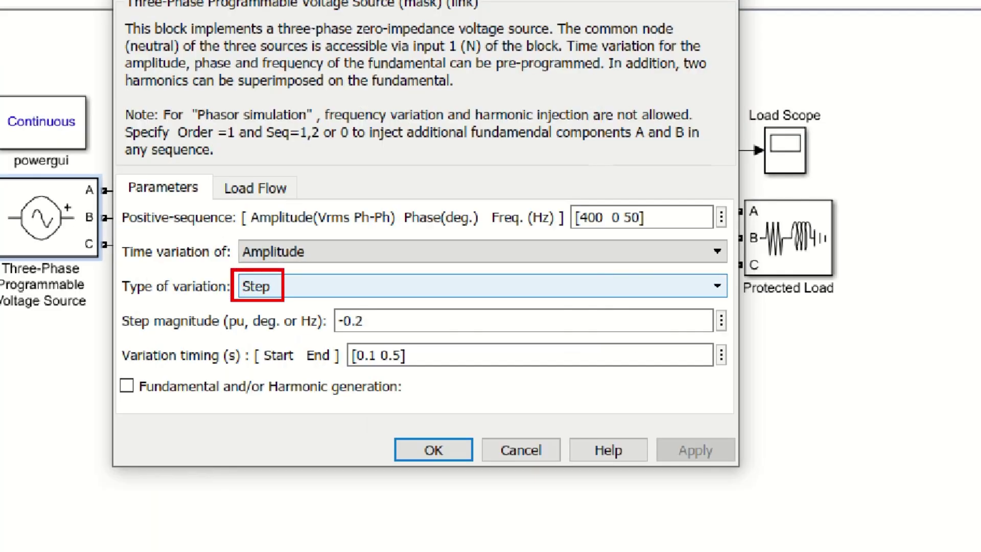
left_click_drag(116, 308, 251, 338)
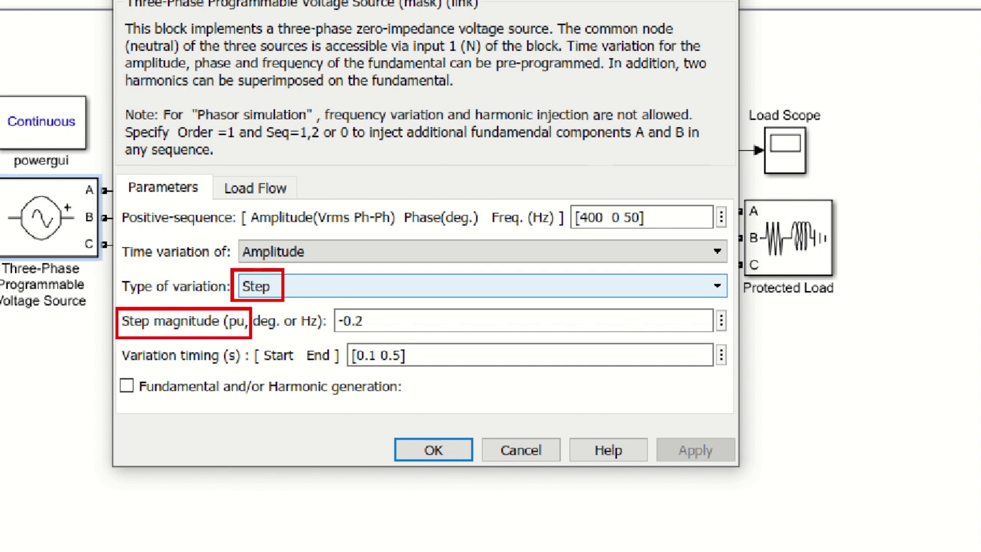
left_click_drag(325, 301, 372, 337)
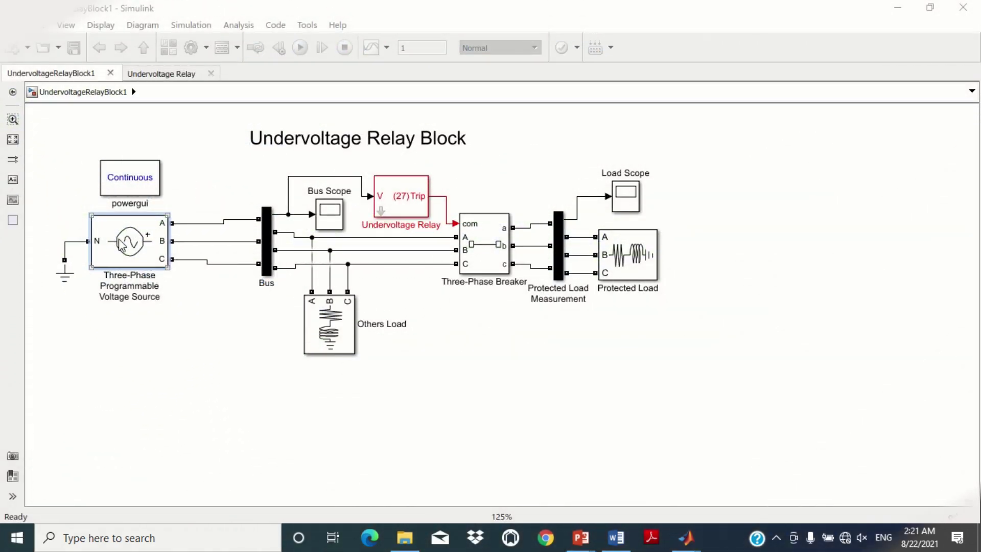
Reopen the Three-Phase Programmable Voltage Source's parameters, check the variation start and end timing, and close the dialog.
double_click(121, 244)
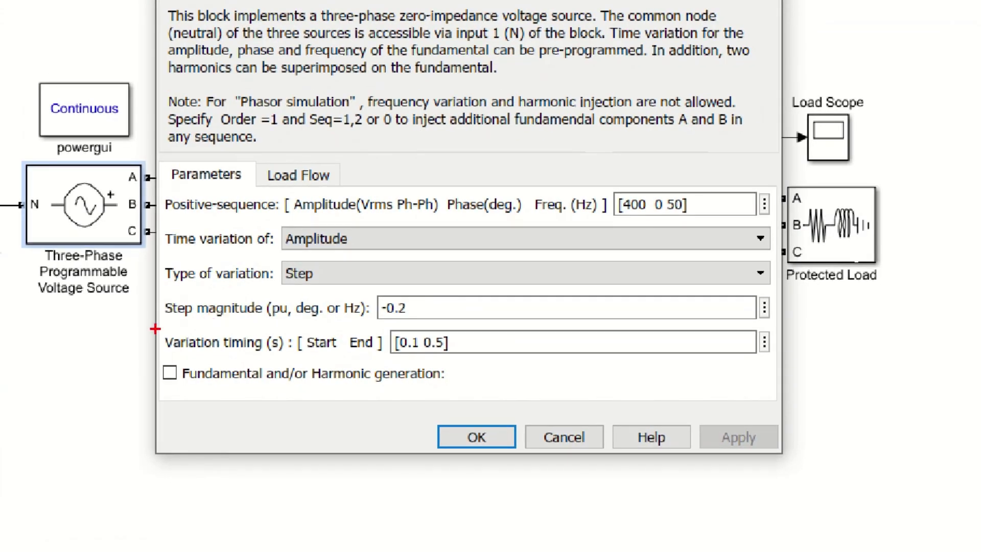
left_click_drag(157, 327, 384, 357)
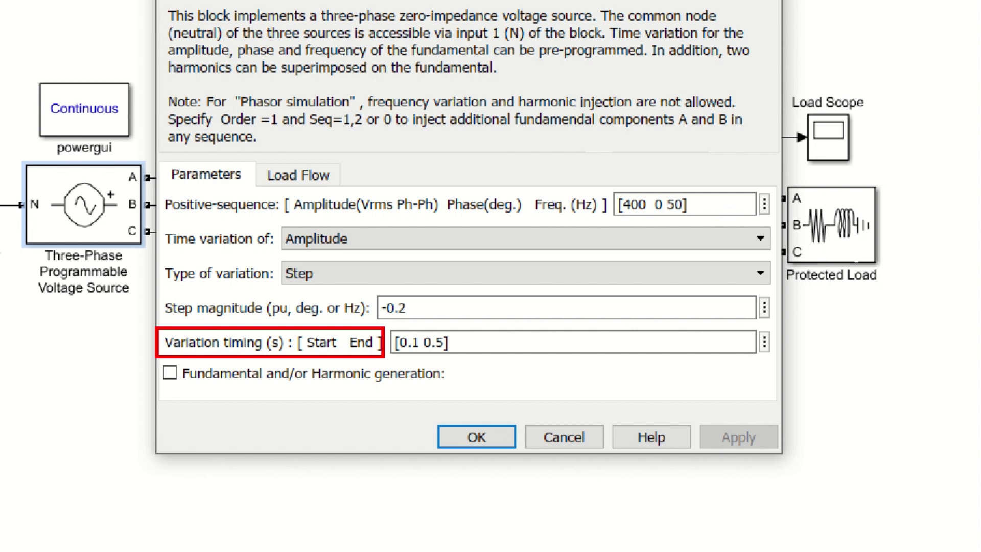
left_click_drag(387, 326, 428, 350)
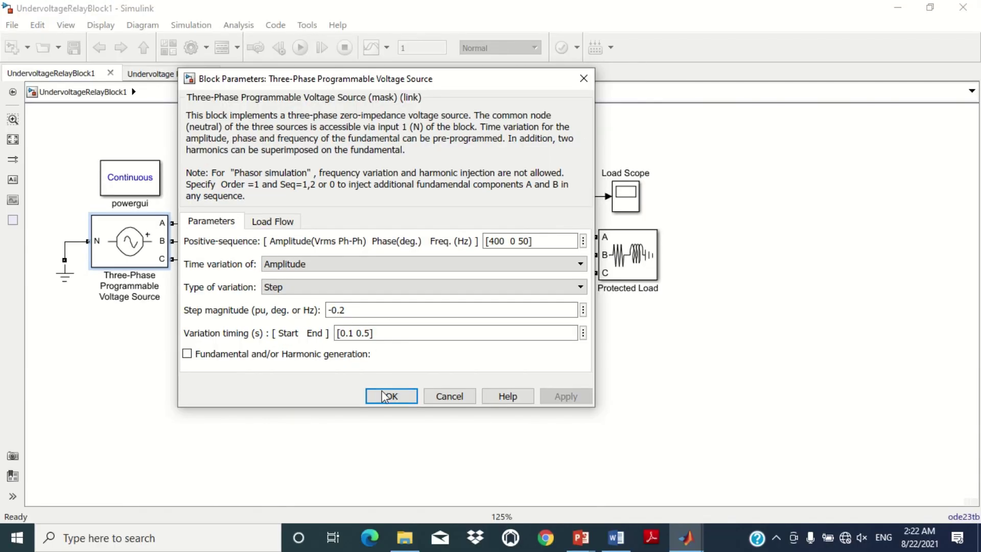
left_click(384, 396)
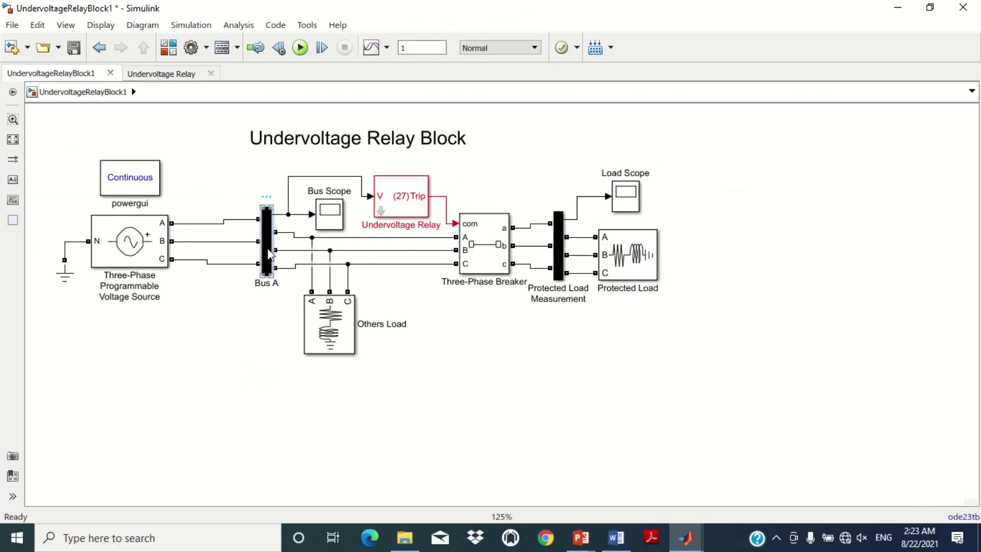
Open Bus A's parameters, check the voltage measurement options keeping phase-to-ground, and close the dialog.
double_click(263, 210)
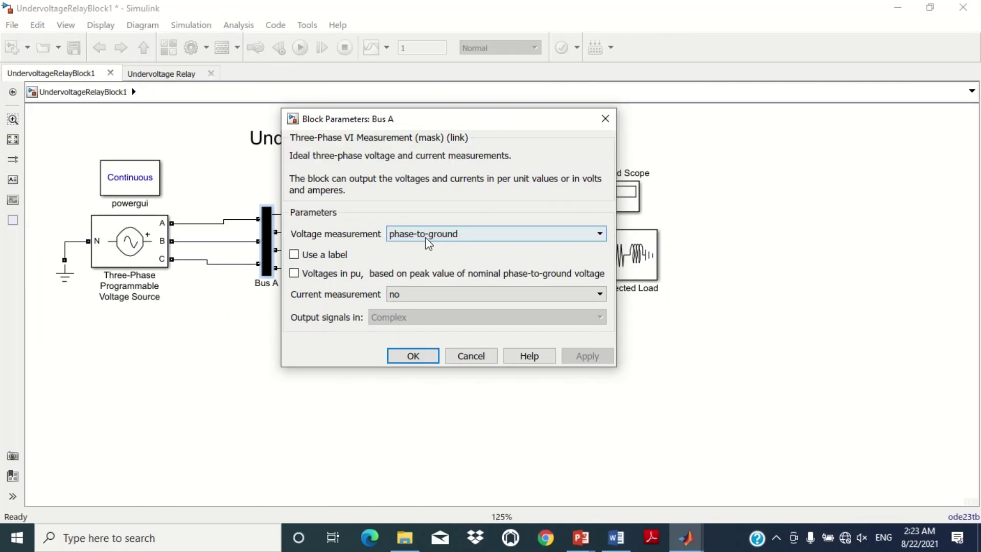
left_click(454, 230)
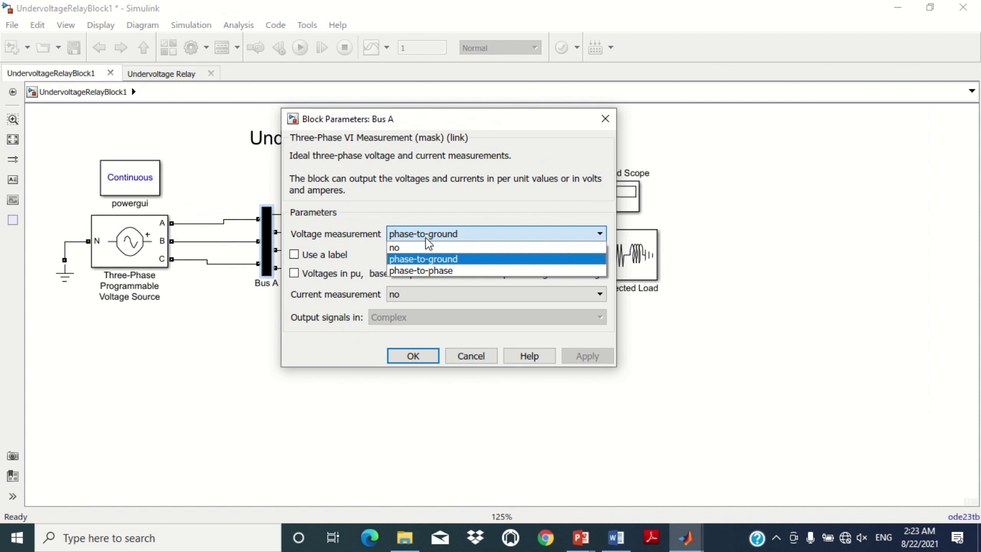
left_click(426, 238)
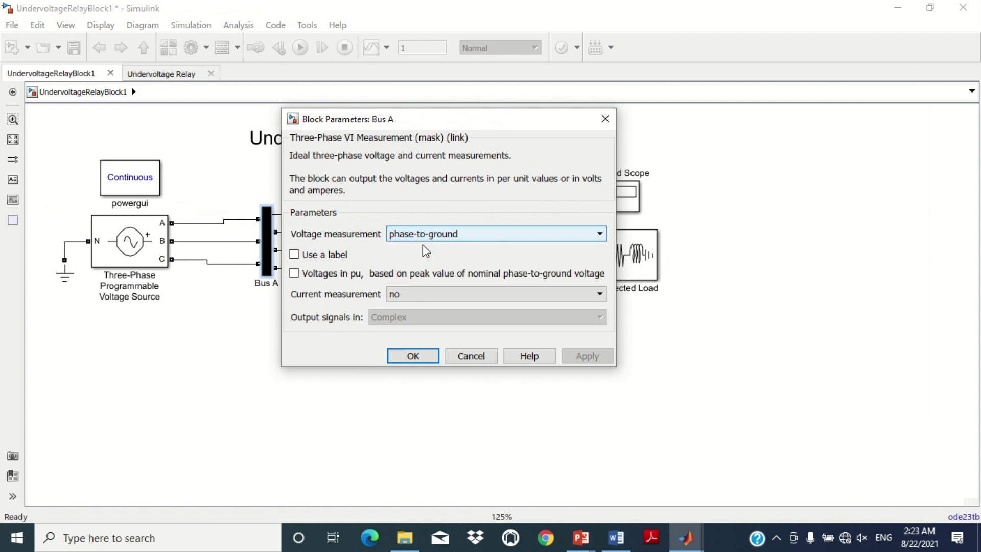
left_click(415, 357)
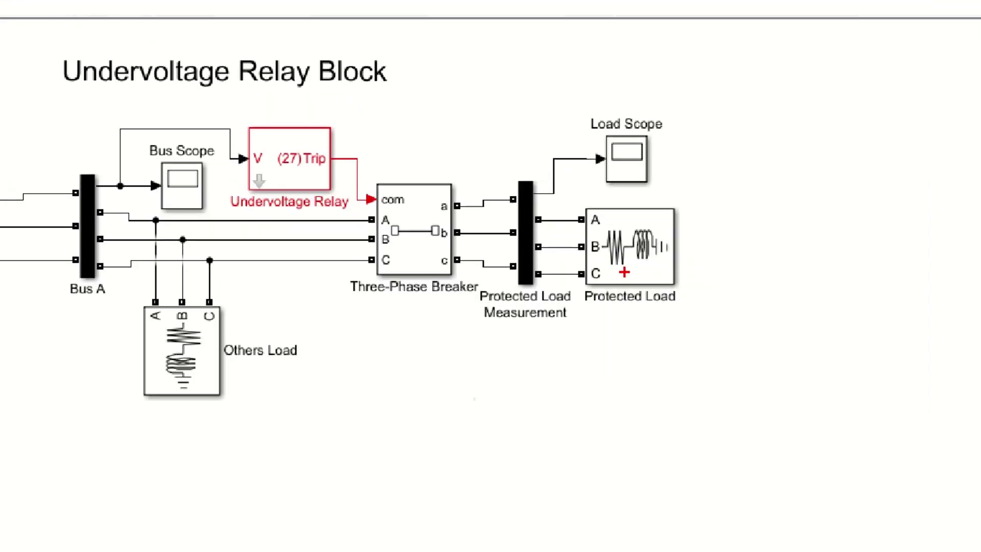
Check the voltage measurement setting of the Protected Load Measurement block and close its parameters.
left_click_drag(462, 163, 577, 328)
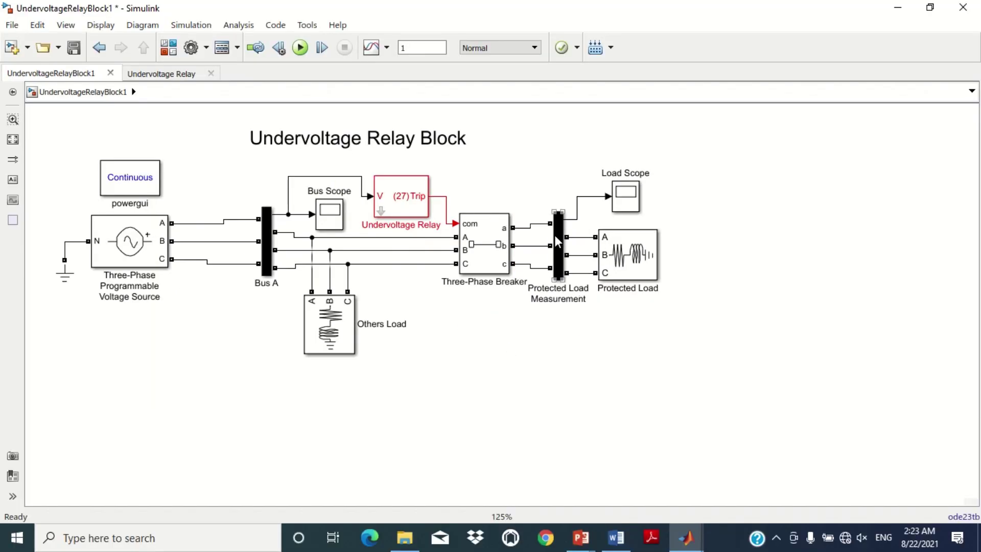
double_click(522, 225)
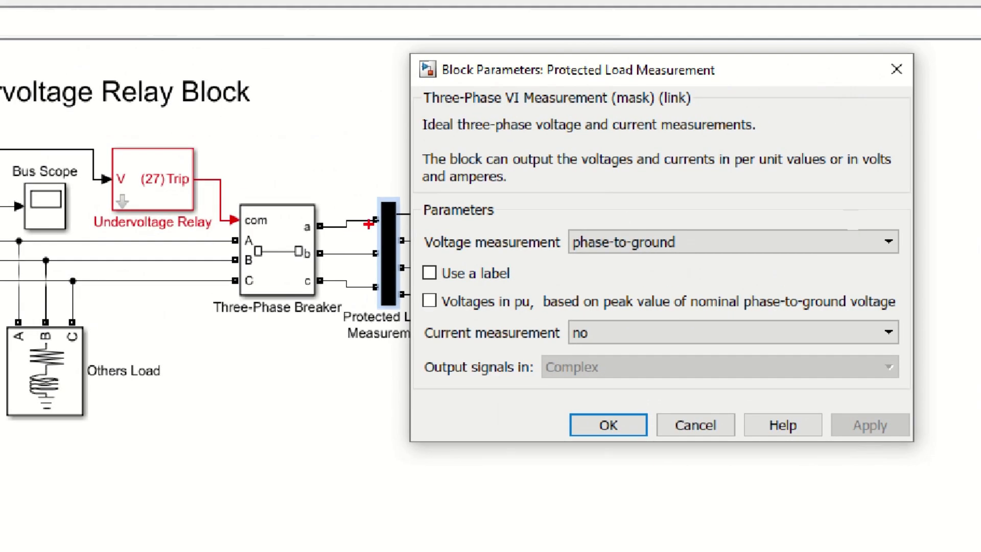
mouse_move(412, 223)
left_mouse_down()
mouse_move(777, 271)
mouse_move(905, 254)
left_mouse_up()
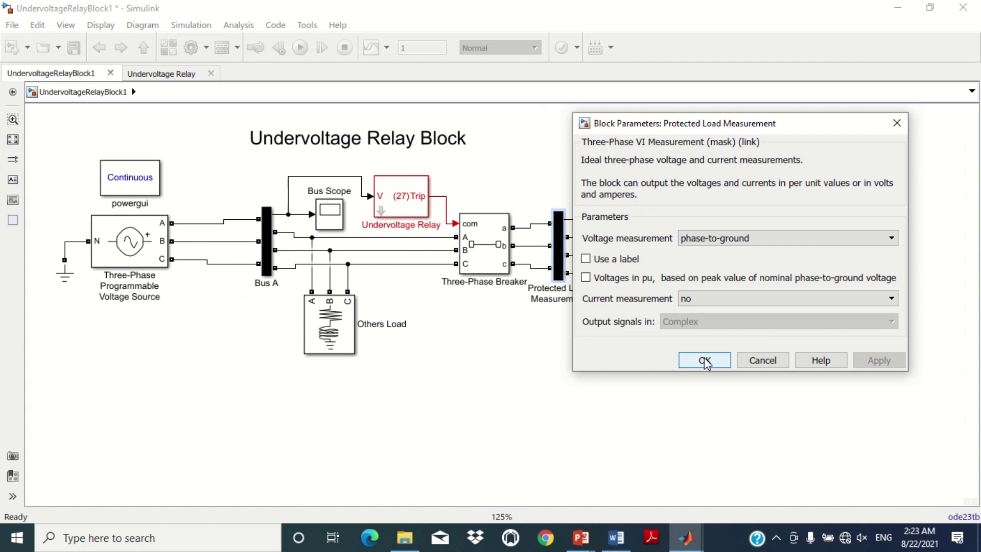
left_click(608, 425)
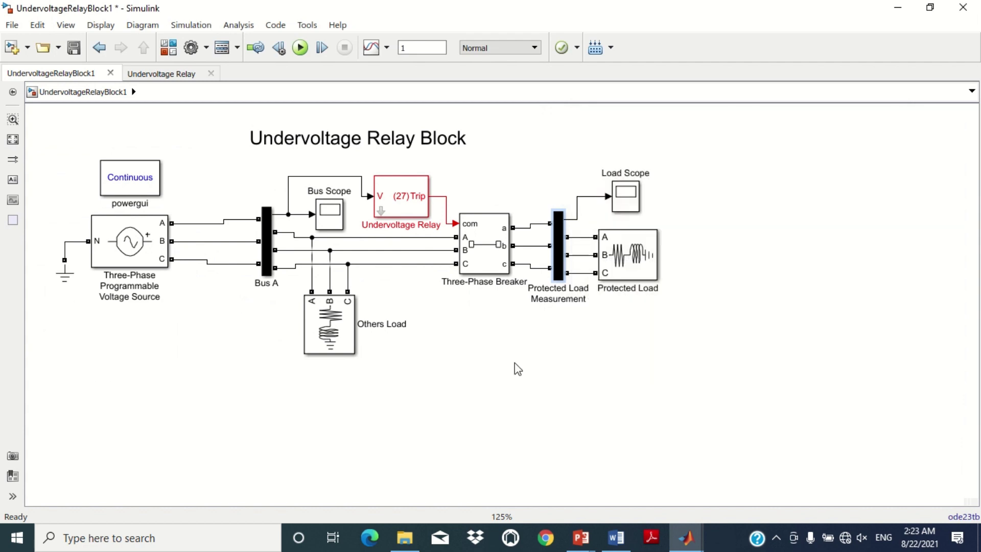
left_click(484, 366)
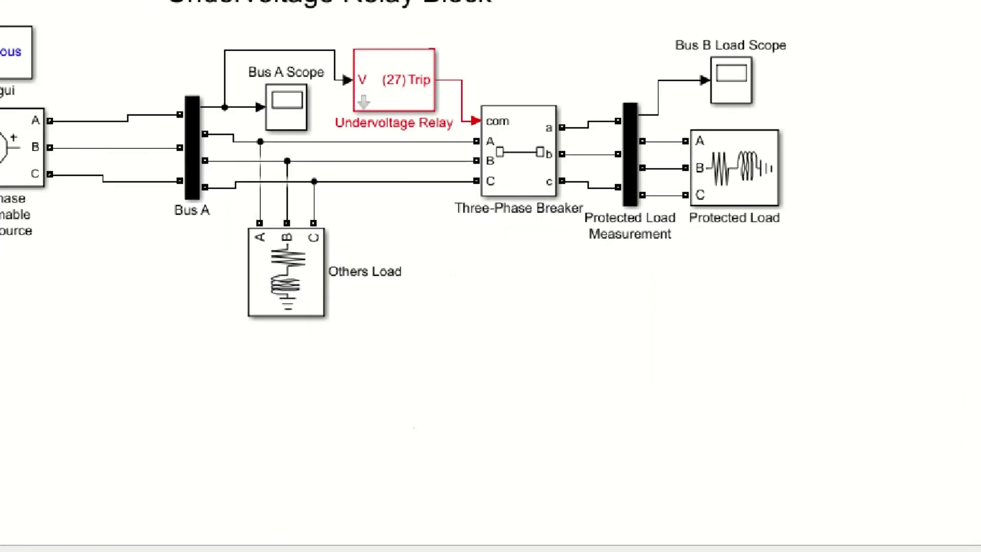
Review the Others Load block's nominal voltage, frequency and power parameters, then close its dialog.
mouse_move(232, 217)
left_mouse_down()
mouse_move(442, 360)
mouse_move(415, 357)
left_mouse_up()
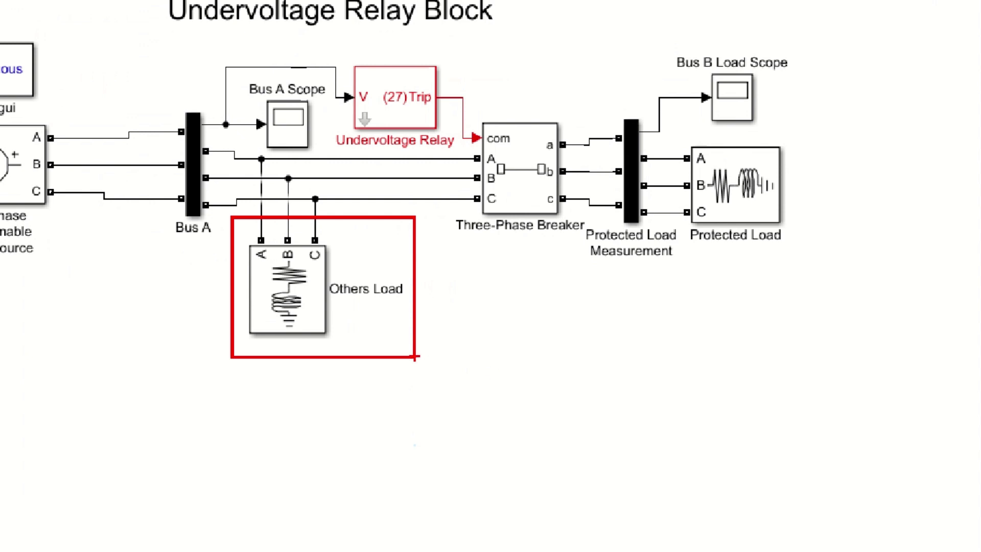
left_click_drag(657, 135, 801, 266)
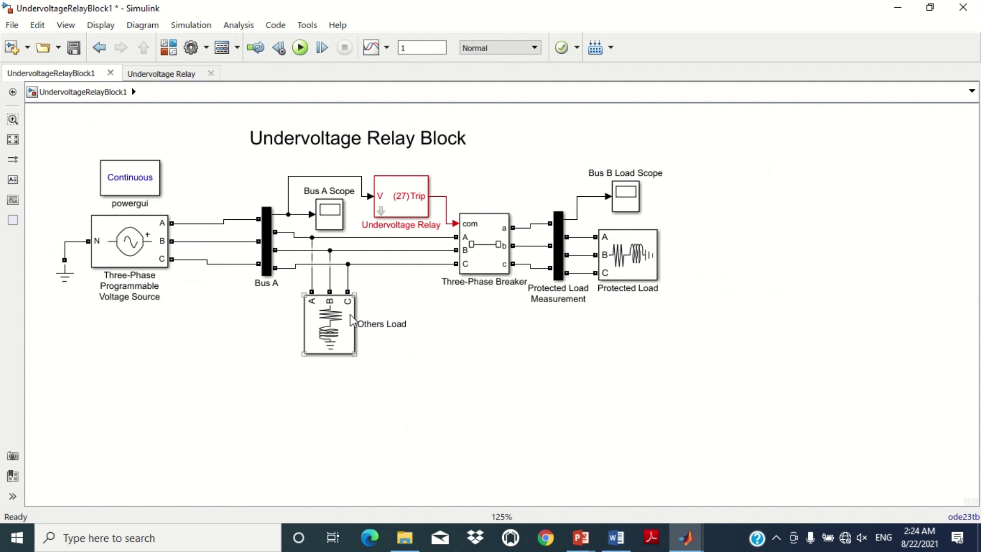
double_click(304, 283)
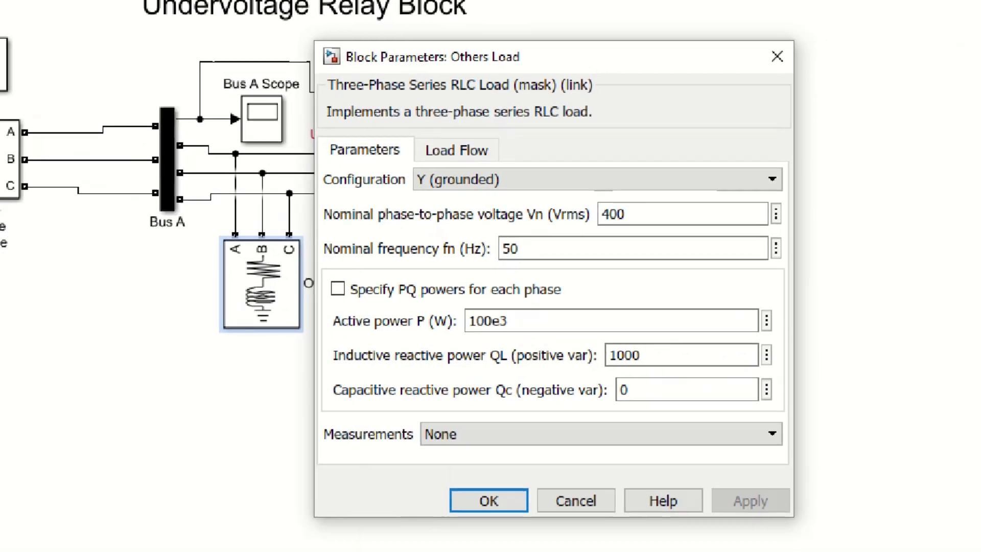
mouse_move(319, 195)
left_mouse_down()
mouse_move(514, 252)
mouse_move(784, 231)
left_mouse_up()
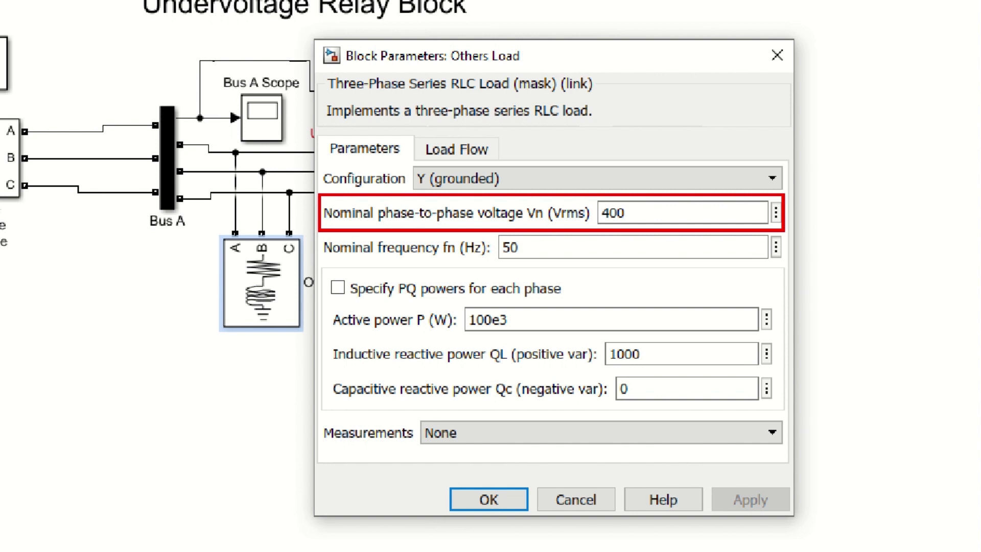
left_click_drag(321, 239, 792, 450)
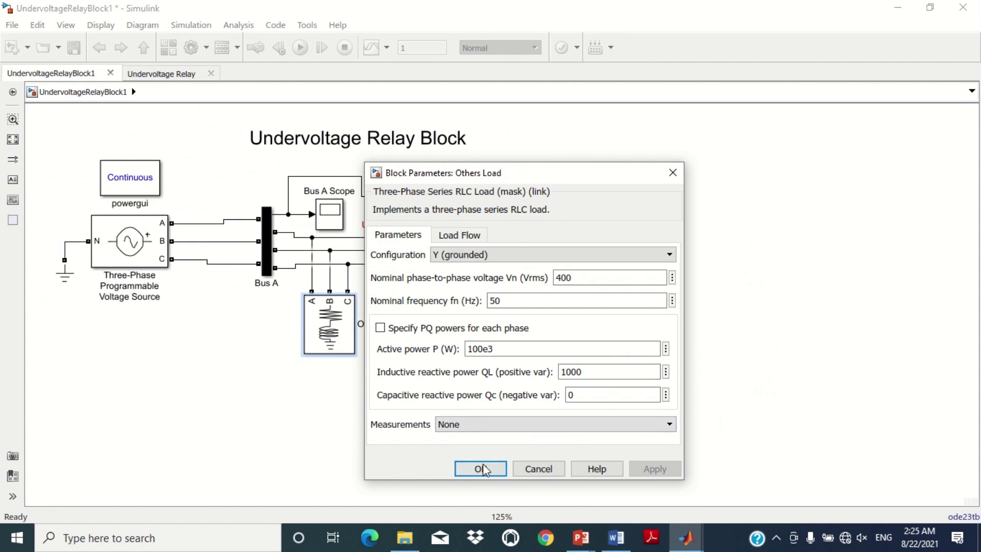
left_click(483, 467)
Review the Protected Load block's nominal voltage, frequency and power parameters, then close its dialog.
double_click(617, 263)
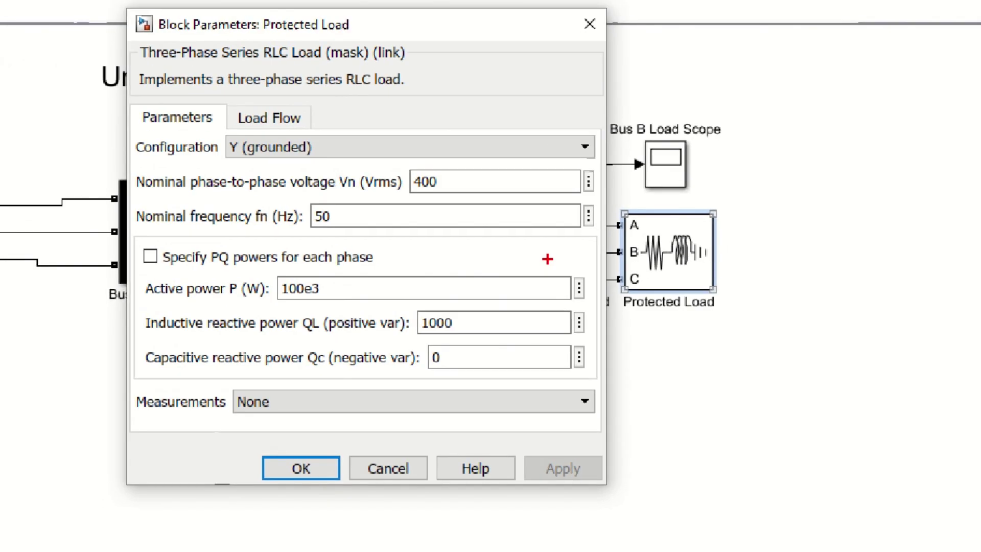
mouse_move(270, 151)
left_mouse_down()
mouse_move(415, 311)
mouse_move(582, 366)
left_mouse_up()
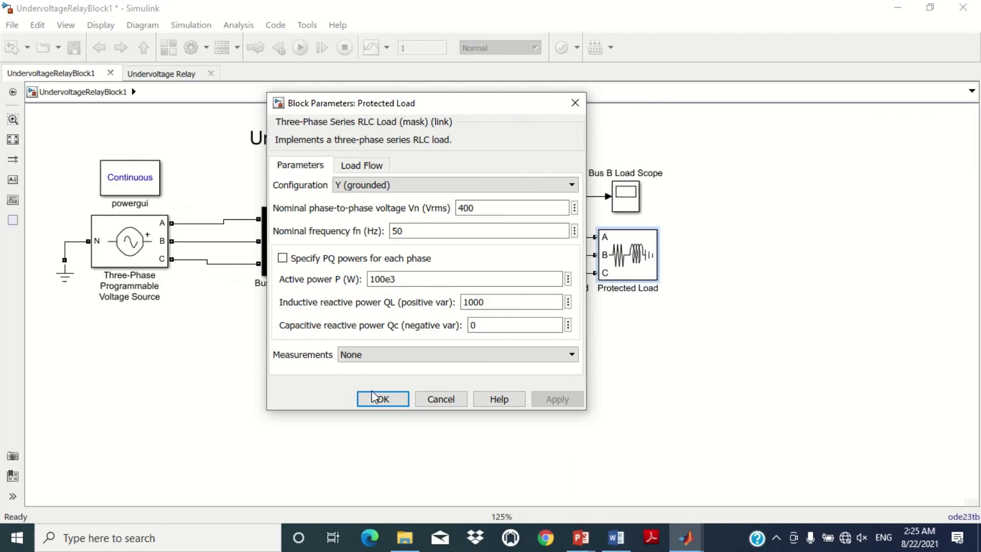
left_click(301, 468)
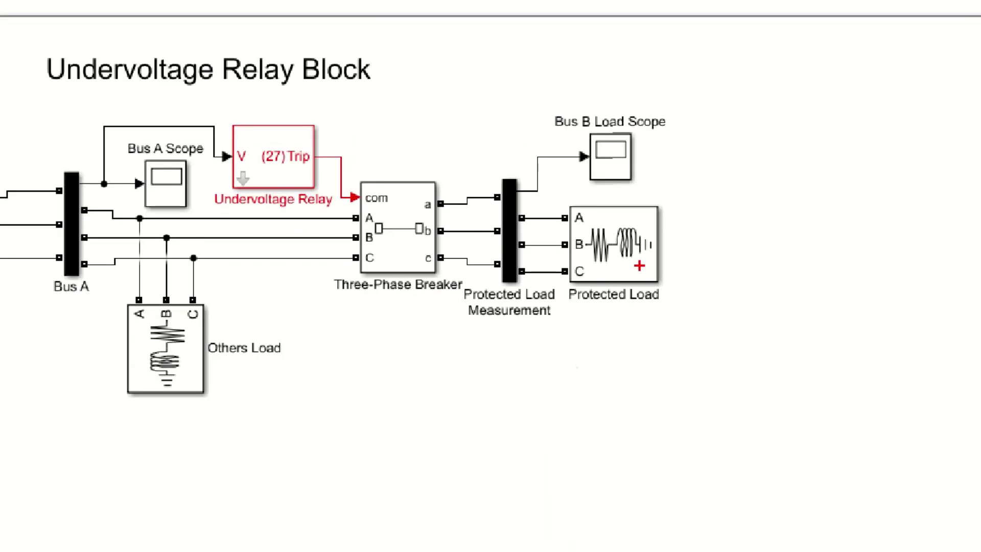
left_click_drag(551, 194, 678, 320)
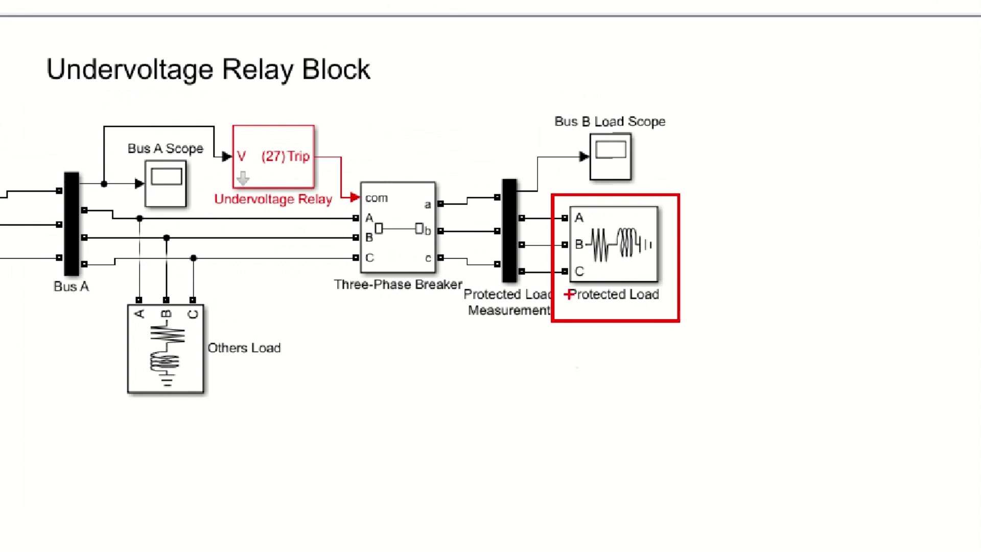
Examine the Bus A Scope, the Bus B Load Scope and the Undervoltage Relay block in the diagram.
left_click_drag(191, 100, 356, 227)
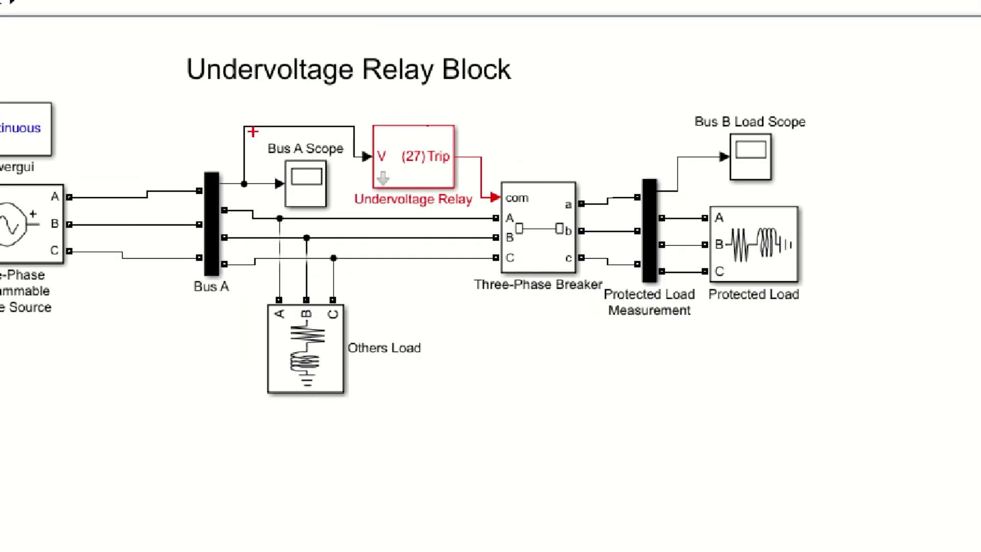
mouse_move(253, 132)
left_mouse_down()
mouse_move(332, 210)
mouse_move(353, 215)
left_mouse_up()
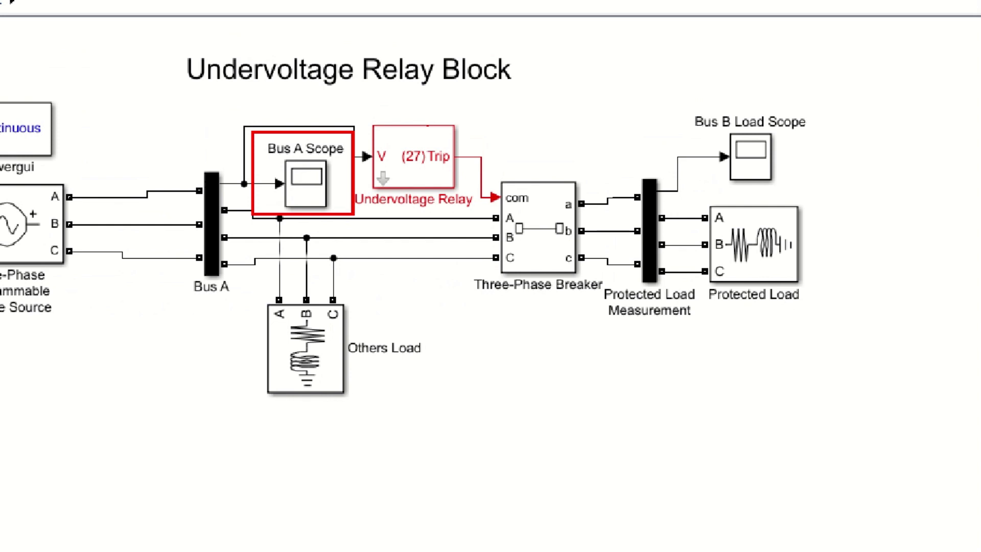
left_click_drag(681, 93, 812, 195)
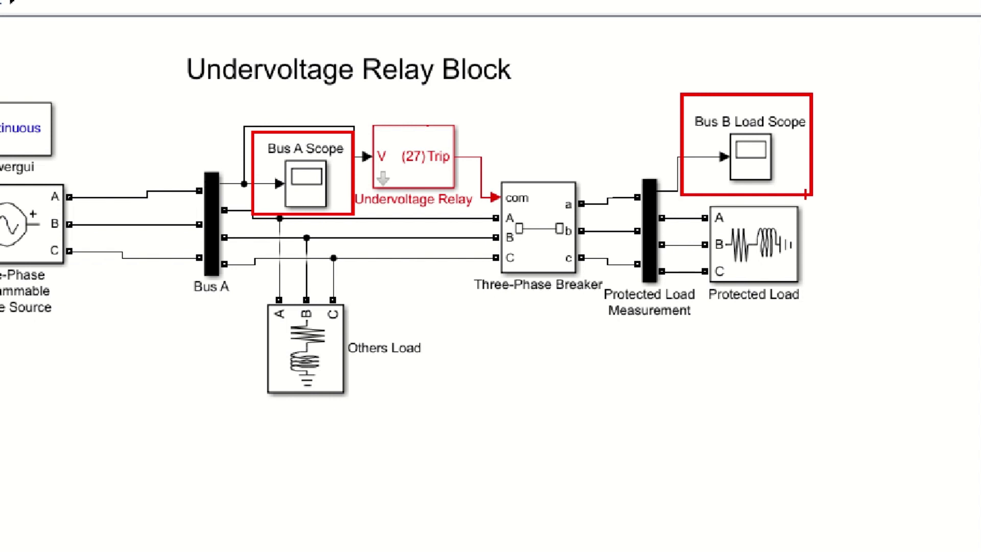
key("Escape")
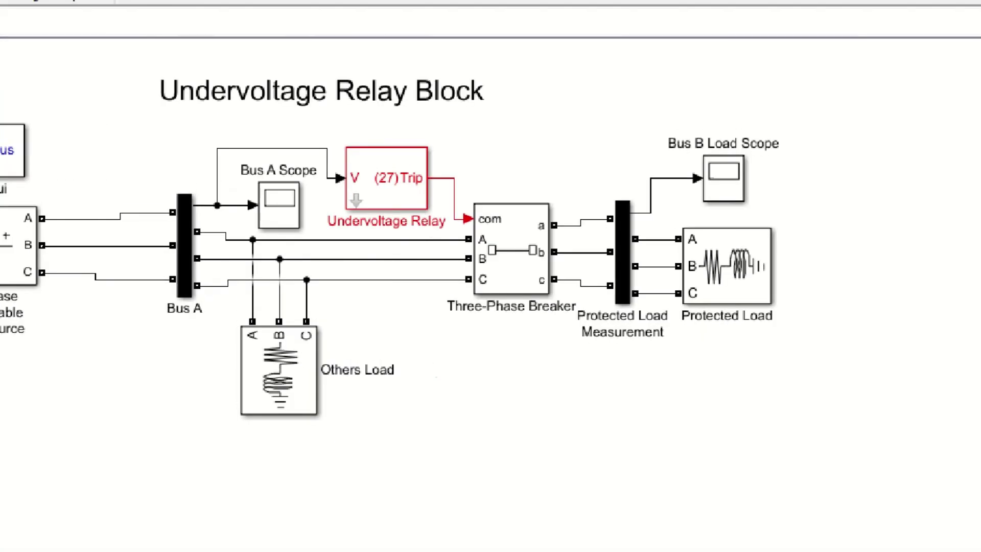
left_click_drag(313, 130, 464, 249)
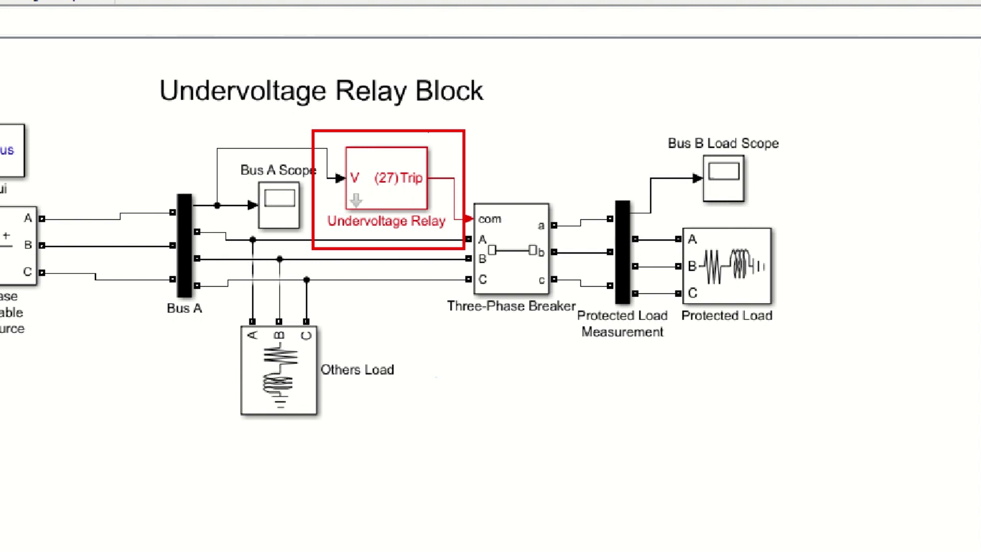
Review the Undervoltage Relay block's undervoltage setting, ride-through time delay, nominal phase-to-ground voltage and frequency, and close its parameters.
left_click_drag(360, 158, 406, 199)
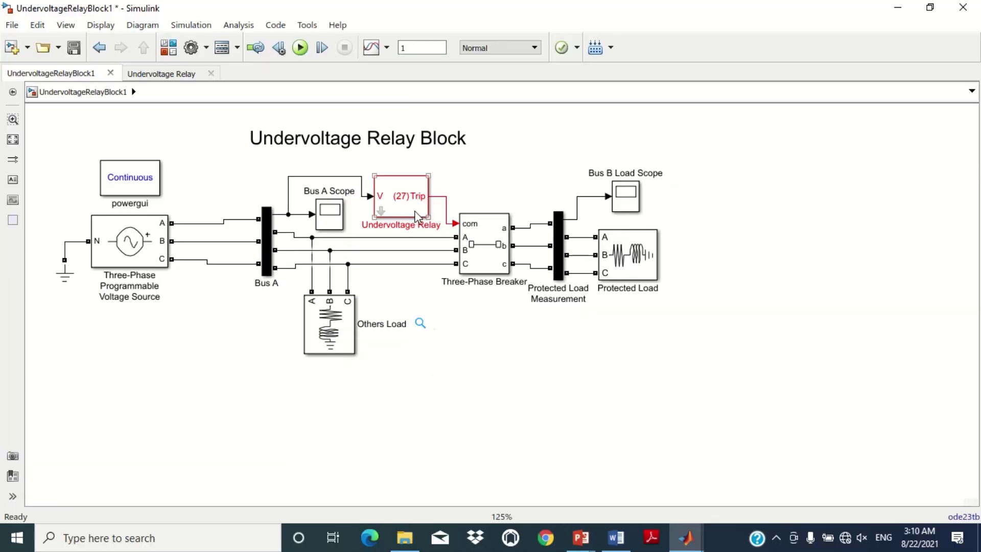
double_click(396, 191)
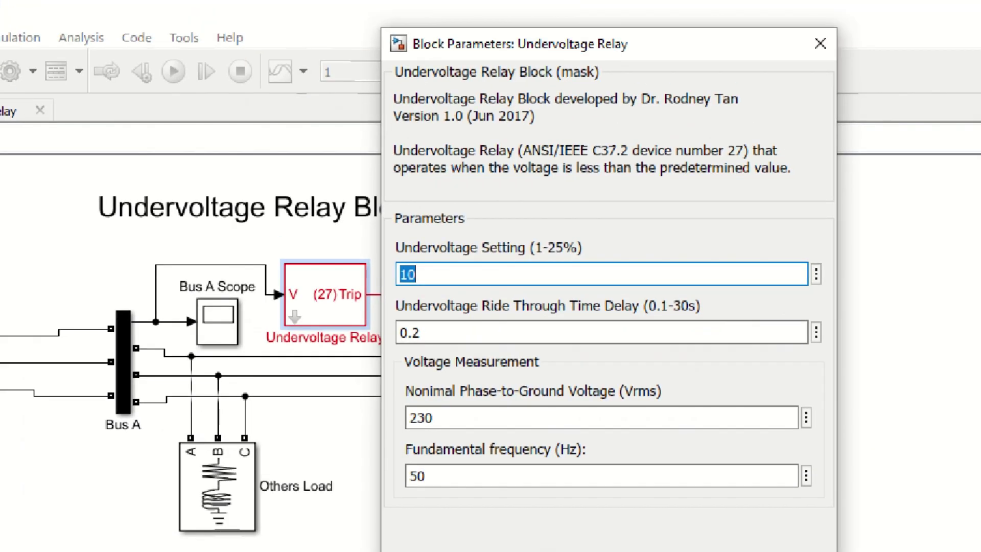
mouse_move(387, 78)
left_mouse_down()
mouse_move(411, 112)
mouse_move(546, 144)
left_mouse_up()
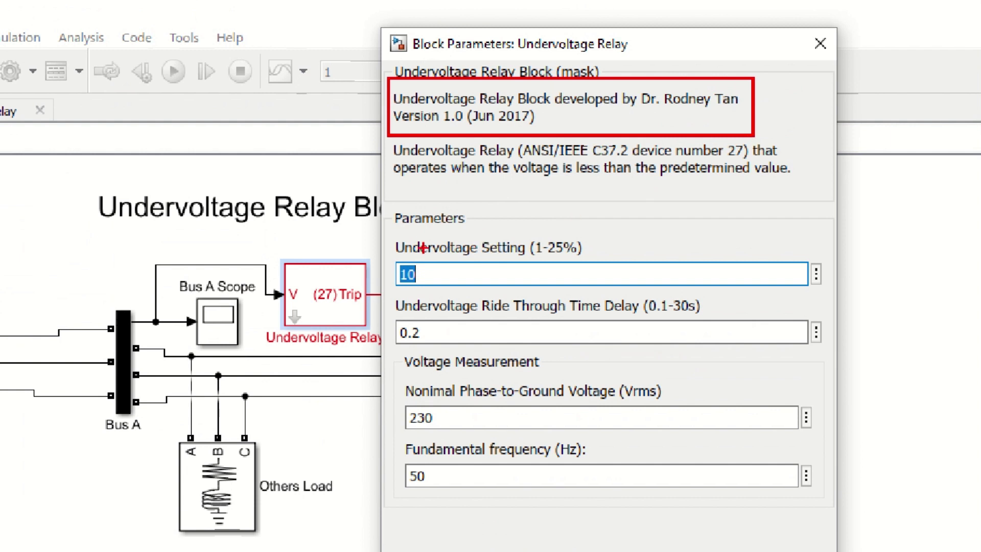
mouse_move(383, 233)
left_mouse_down()
mouse_move(527, 280)
mouse_move(688, 296)
left_mouse_up()
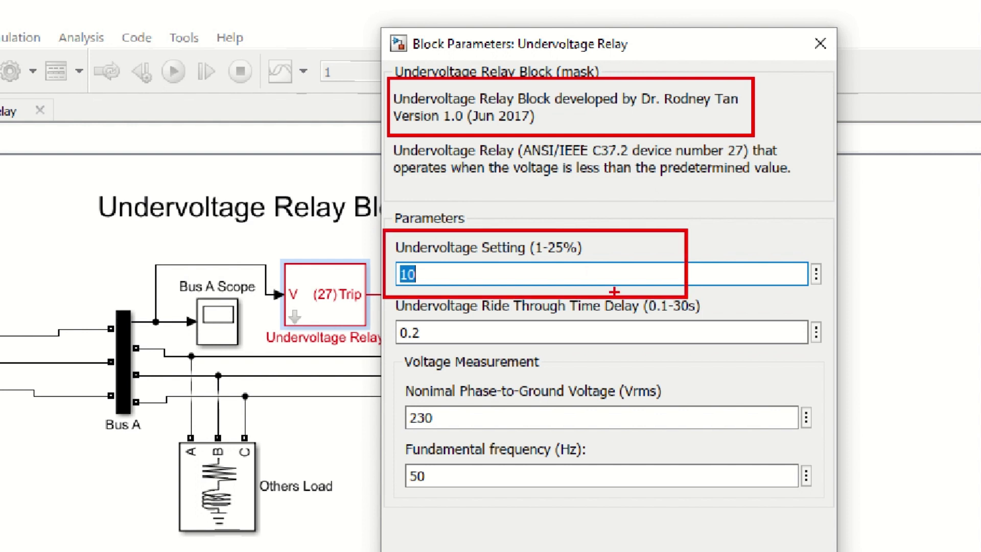
left_click_drag(506, 207, 599, 278)
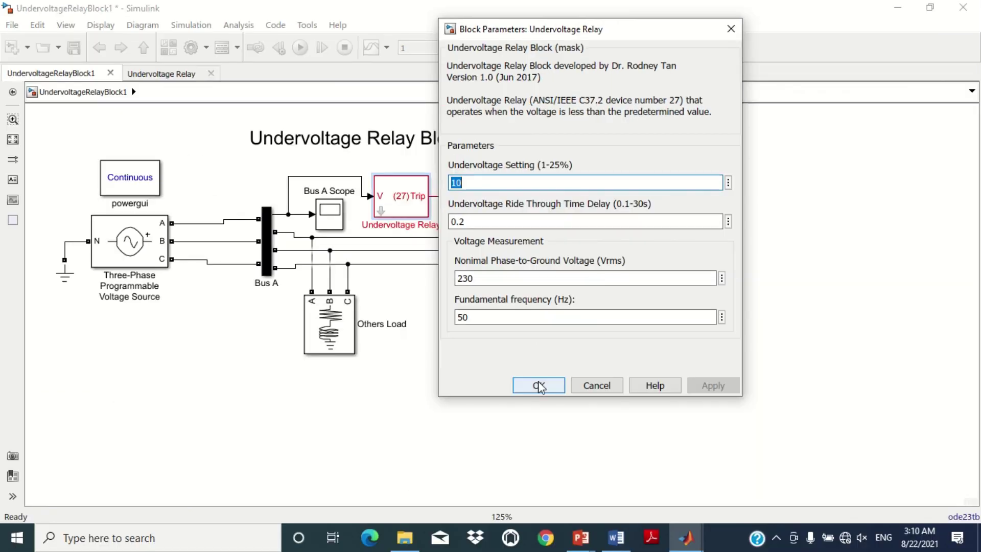
left_click(540, 377)
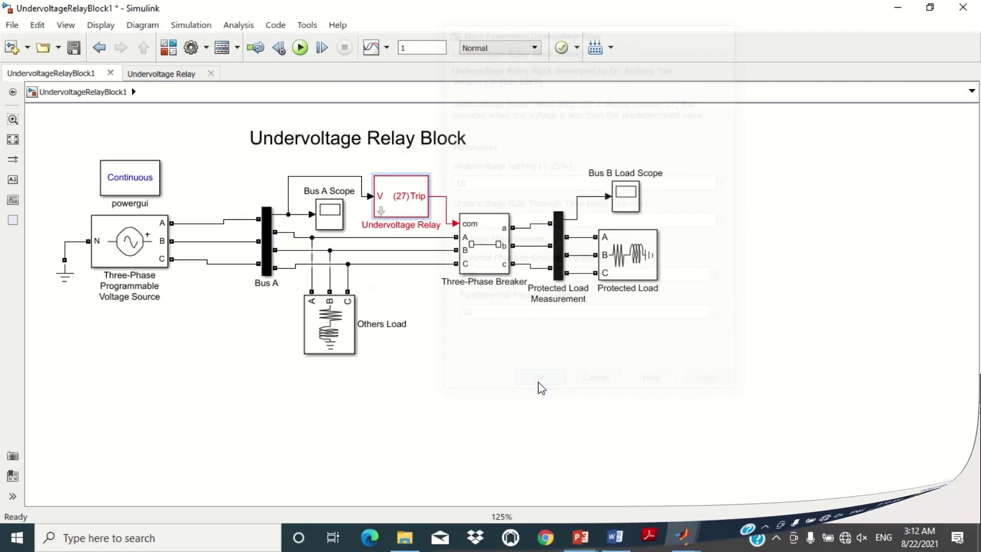
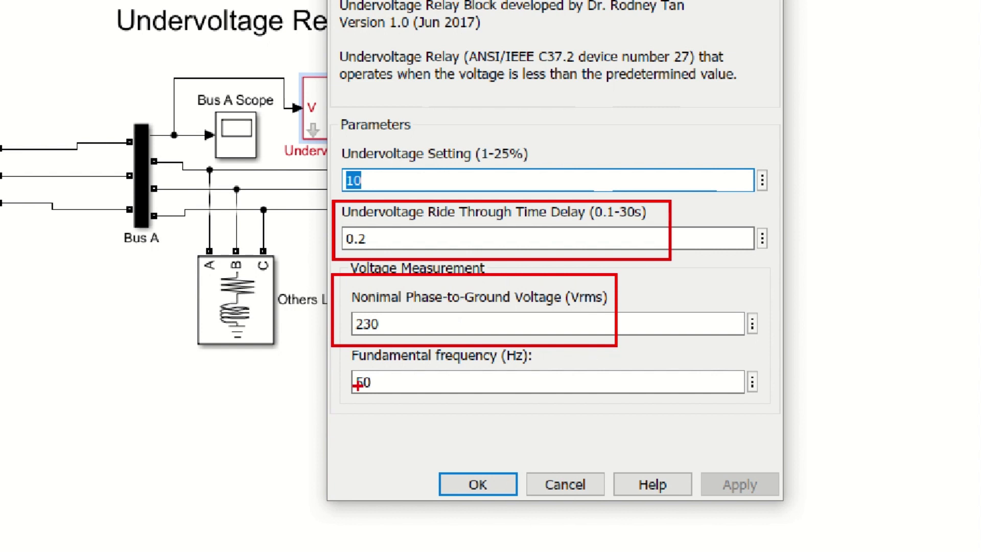
left_click_drag(340, 348, 441, 408)
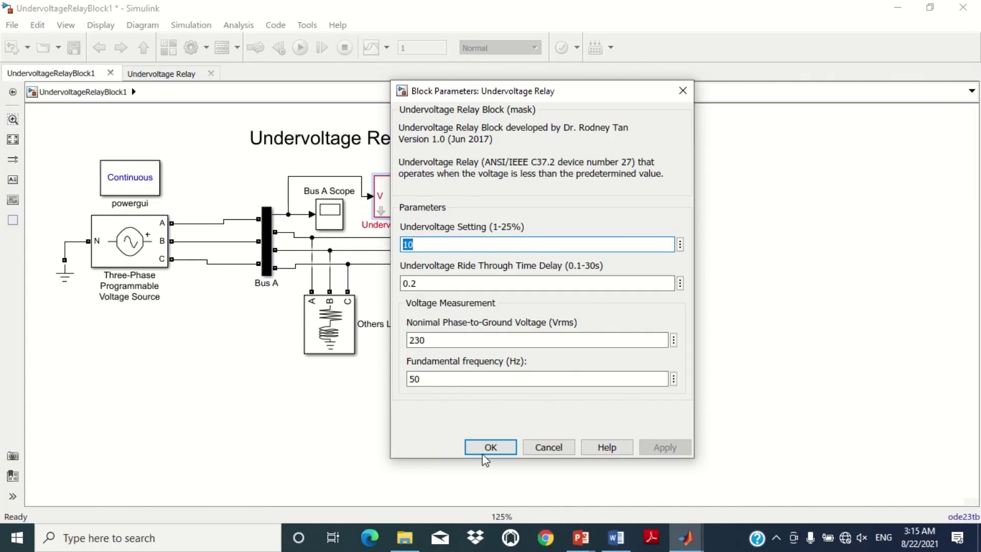
left_click(478, 488)
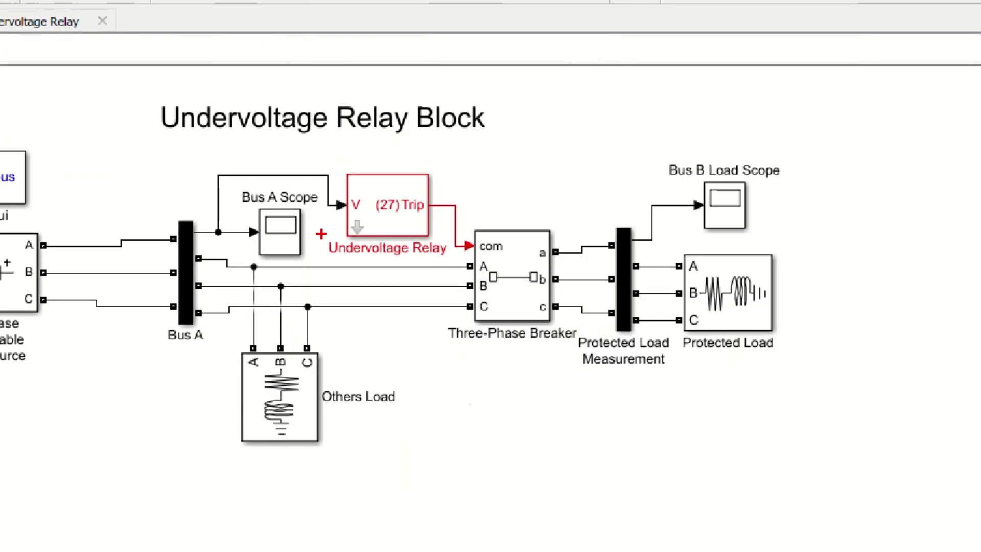
Look inside the Undervoltage Relay subsystem and examine its Vrms, Under Voltage Relay Function and Clock blocks.
left_click_drag(332, 210, 378, 250)
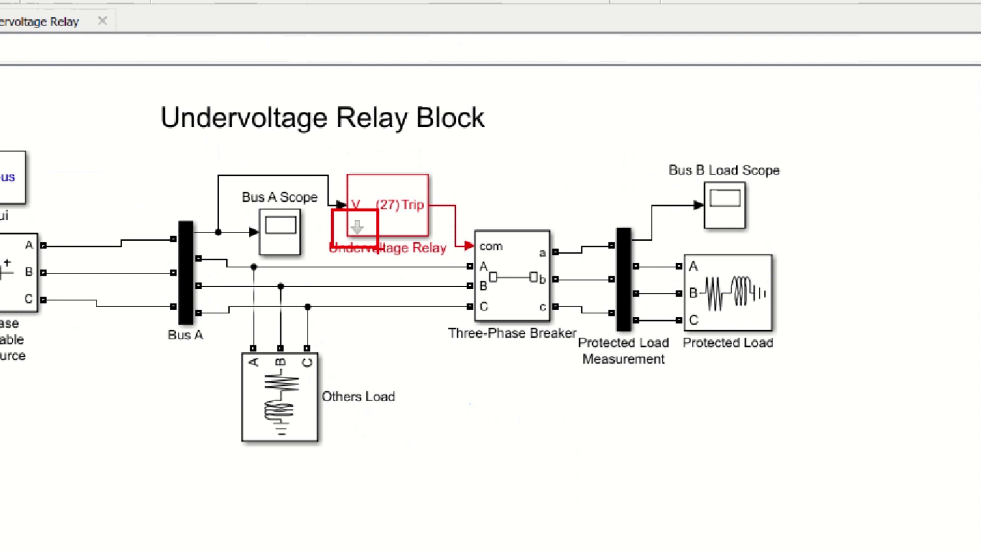
left_click(357, 227)
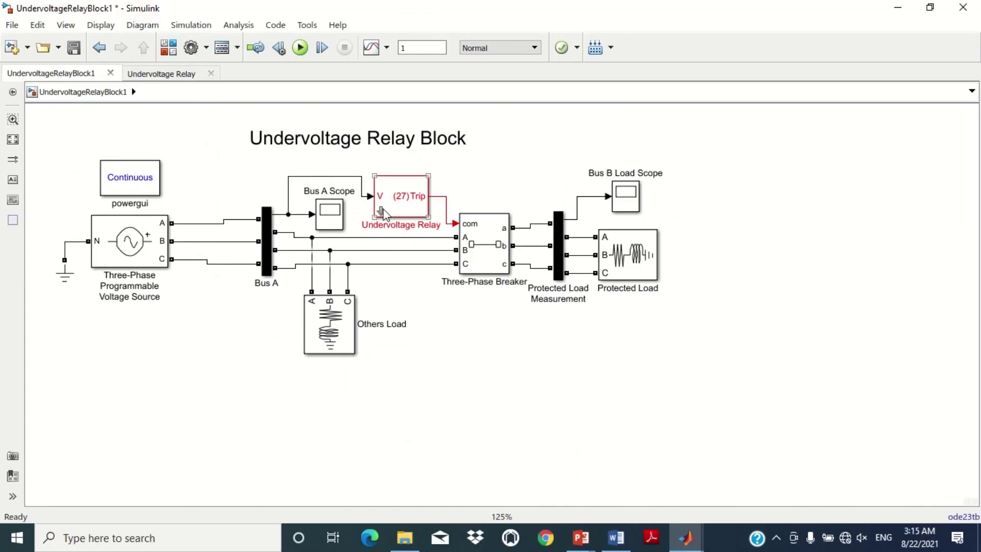
double_click(381, 210)
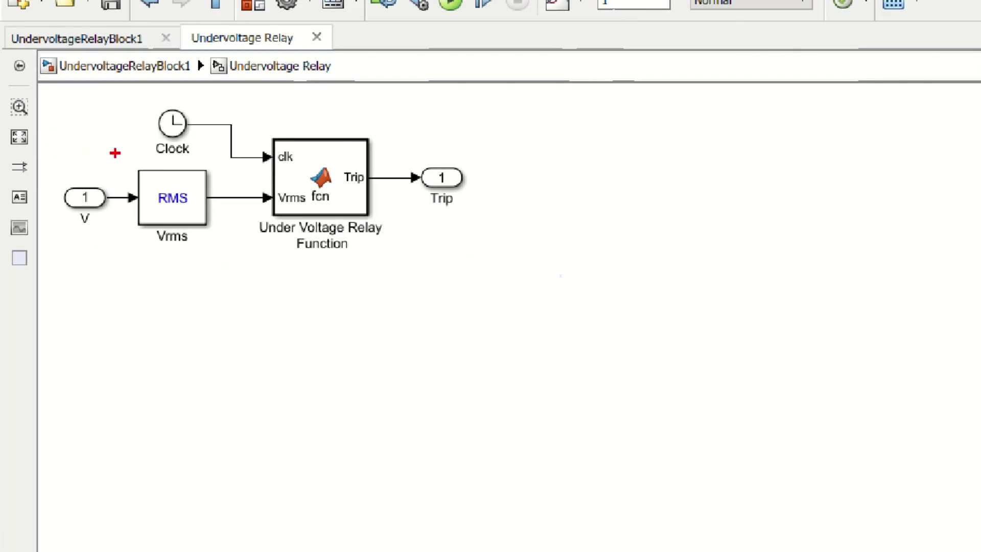
left_click_drag(113, 152, 223, 251)
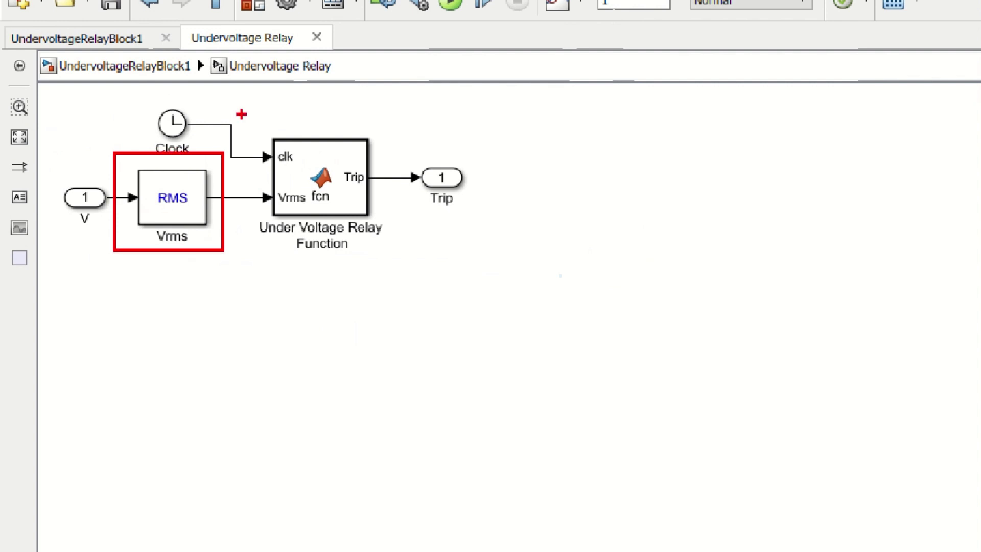
left_click_drag(241, 117, 406, 261)
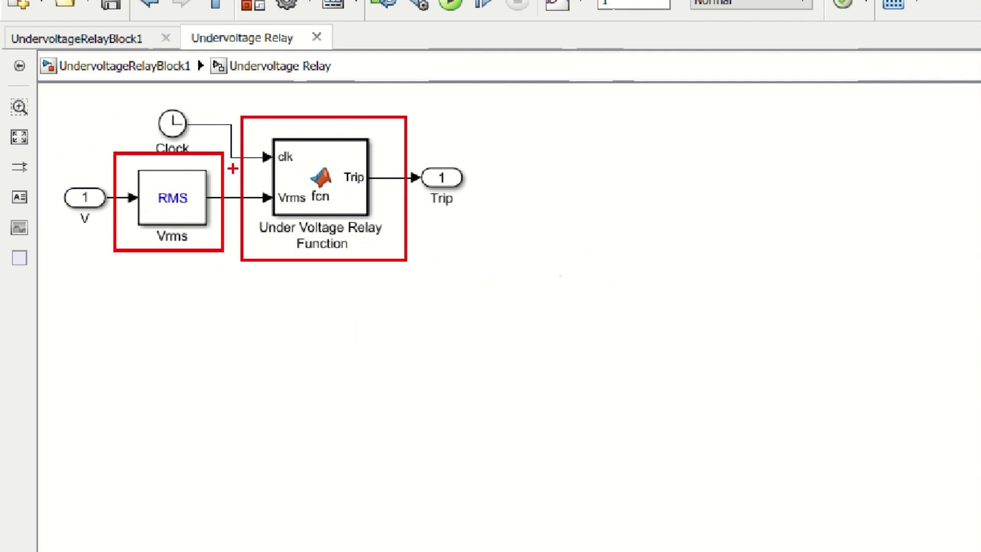
left_click_drag(125, 101, 199, 166)
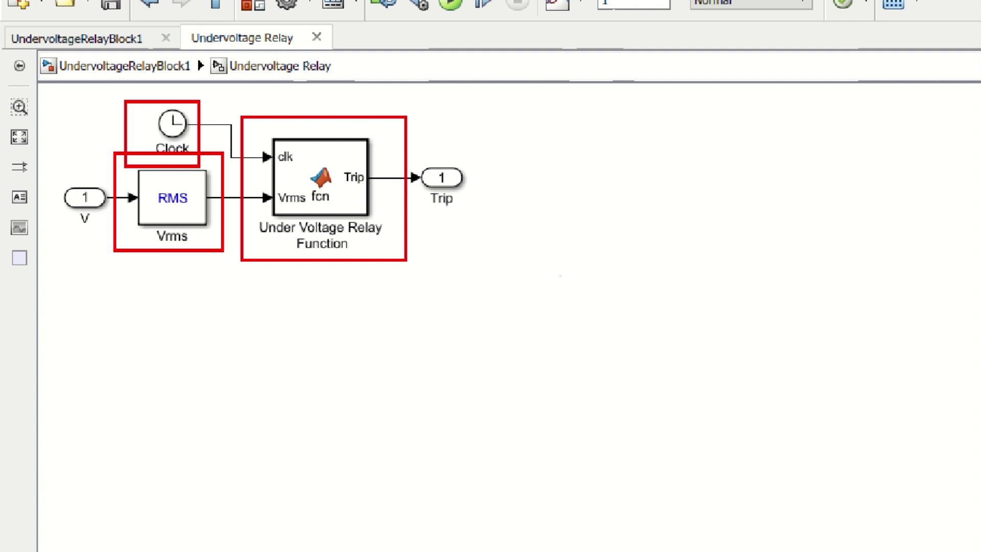
Examine the Under Voltage Relay Function code, especially the TripTime line with the relay contact delay, and return to the top-level model.
left_click(216, 174)
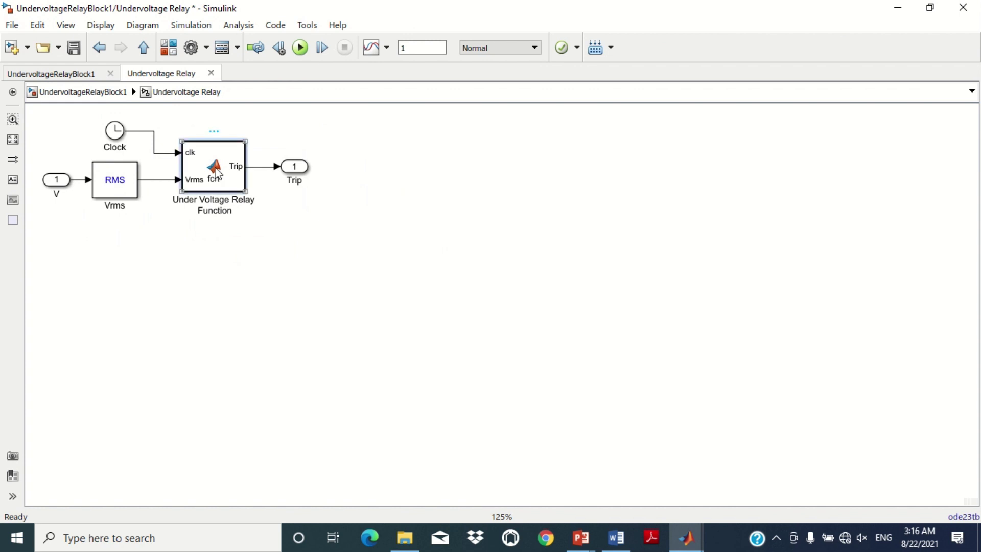
double_click(216, 174)
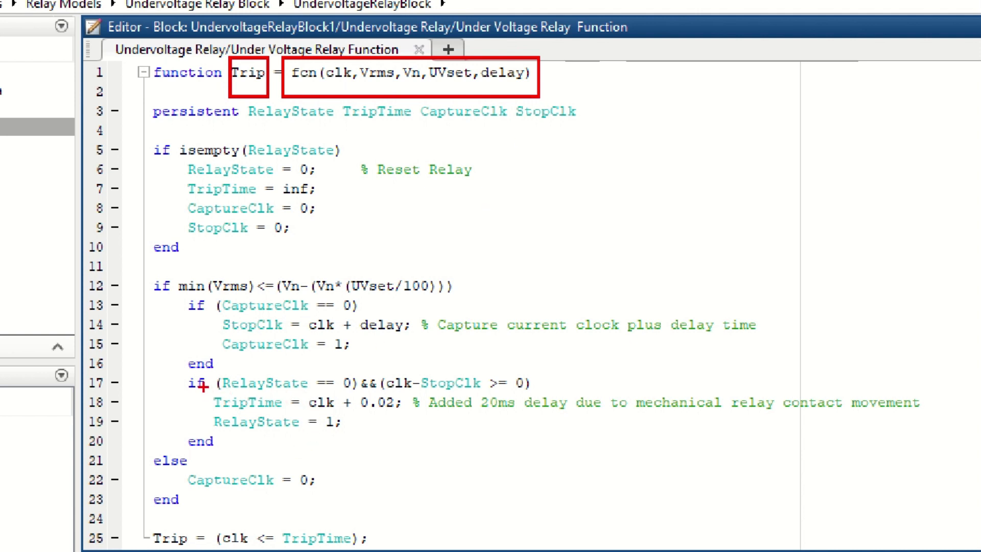
mouse_move(203, 387)
left_mouse_down()
mouse_move(227, 405)
mouse_move(486, 416)
mouse_move(931, 414)
left_mouse_up()
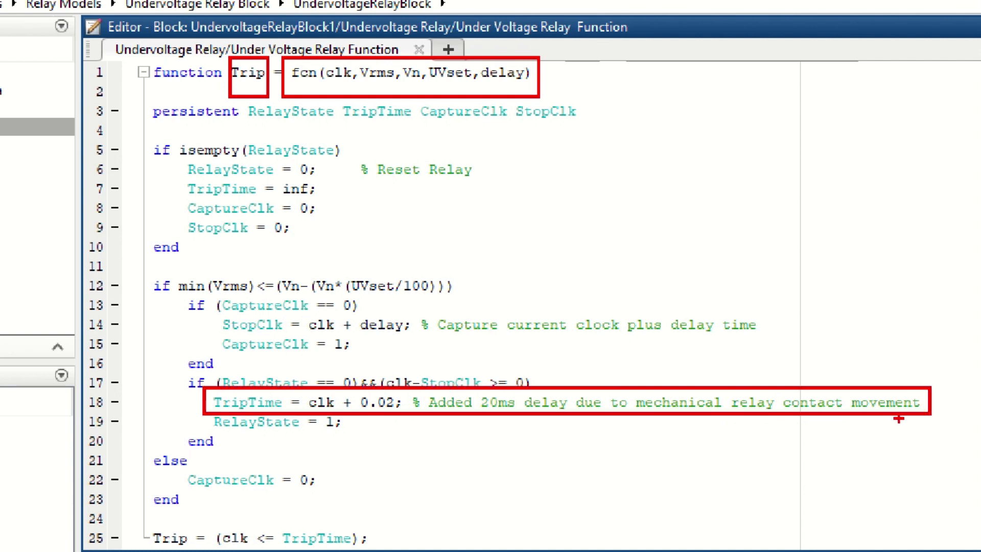
mouse_move(418, 368)
left_mouse_down()
mouse_move(681, 439)
mouse_move(919, 438)
left_mouse_up()
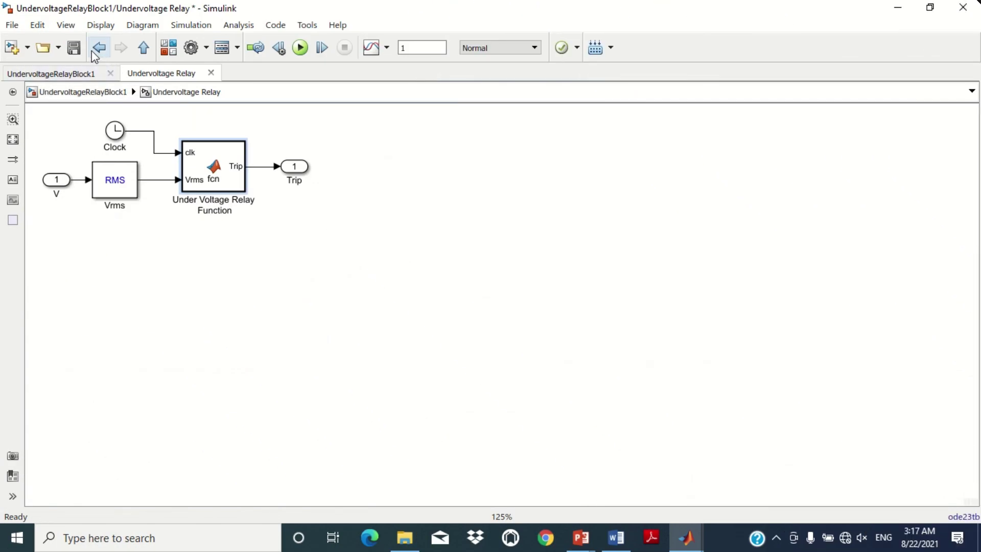
left_click(98, 48)
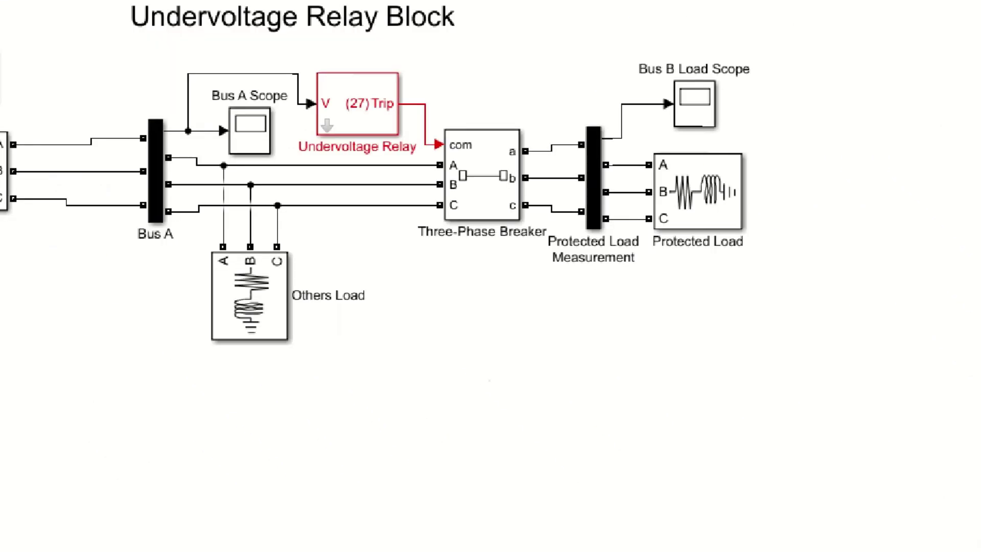
Review the Three-Phase Breaker's initial status, phase switching, external control and resistance parameters, and close its dialog.
left_click_drag(421, 193, 525, 327)
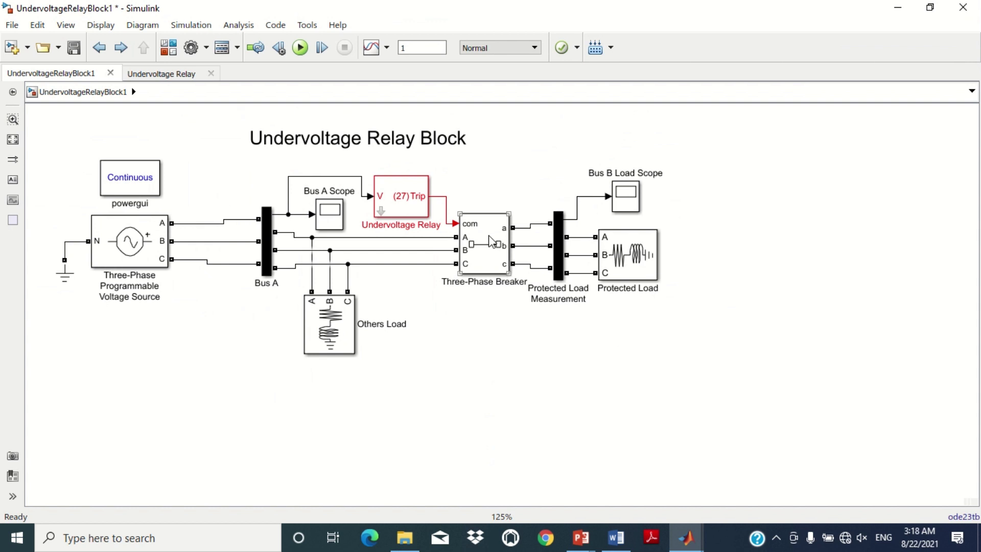
double_click(482, 258)
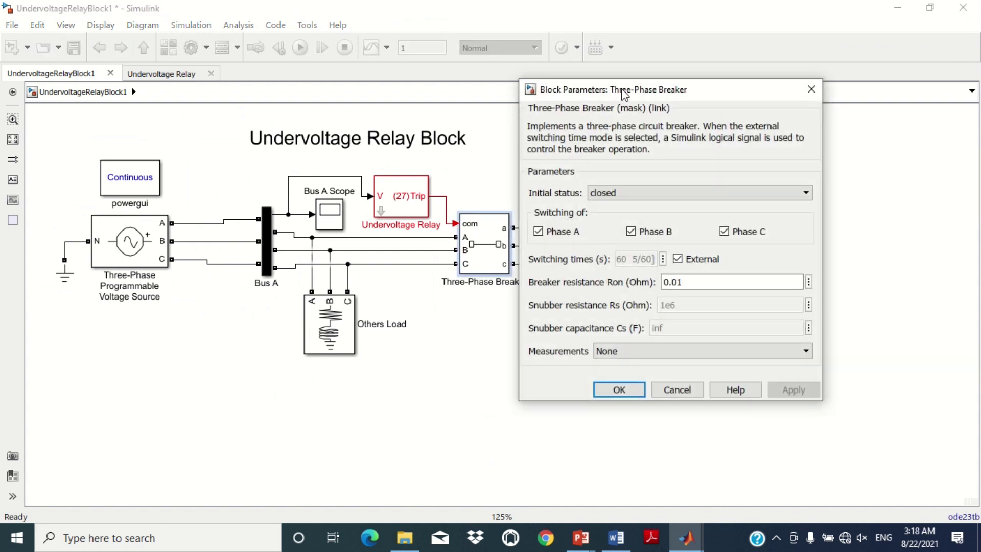
left_click_drag(622, 94, 499, 103)
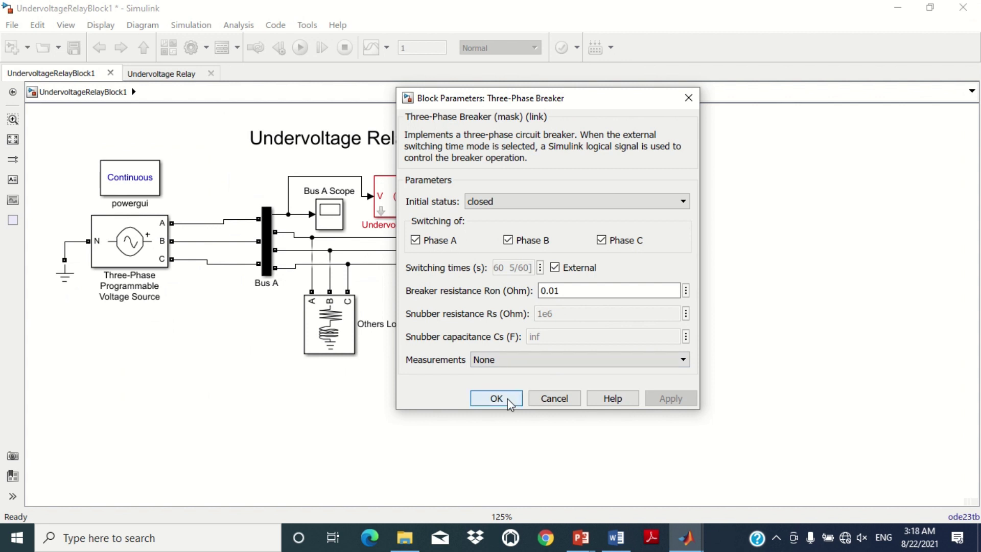
left_click(414, 478)
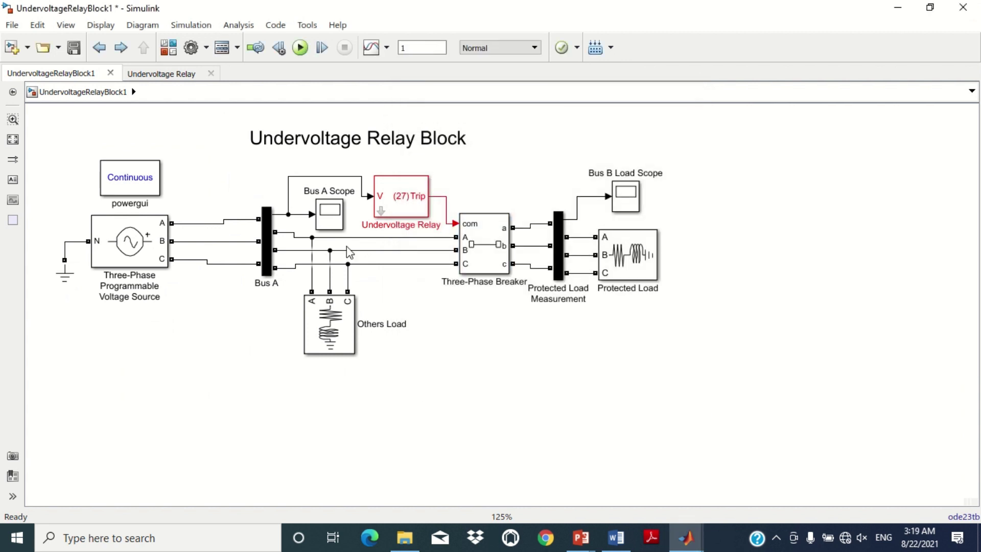
Run the simulation of the relay model and display the Bus A Scope waveforms.
left_click(300, 48)
left_click(335, 222)
double_click(334, 222)
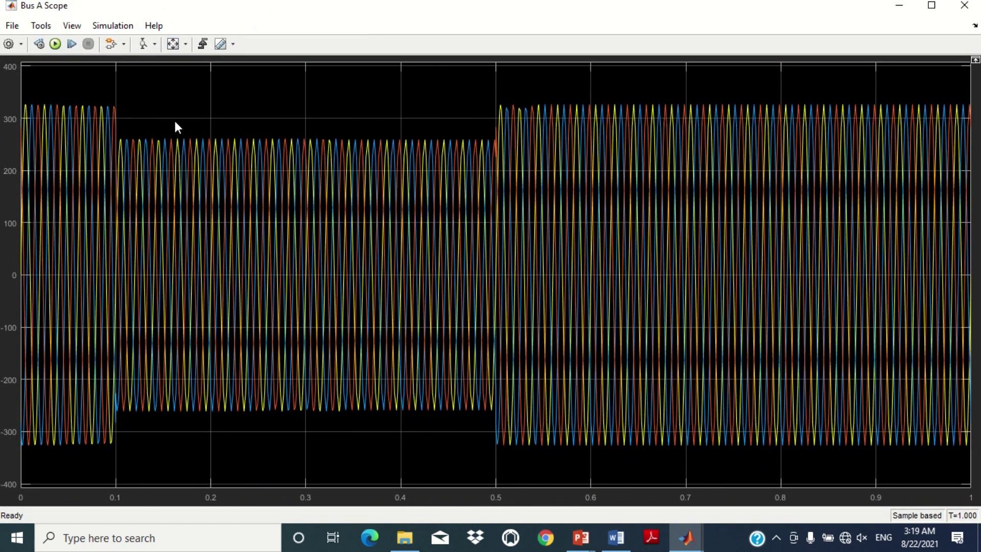
Inspect the Bus A voltage peaks before 0.1 s at a magnified vertical scale and restore the full waveform view.
left_click(155, 44)
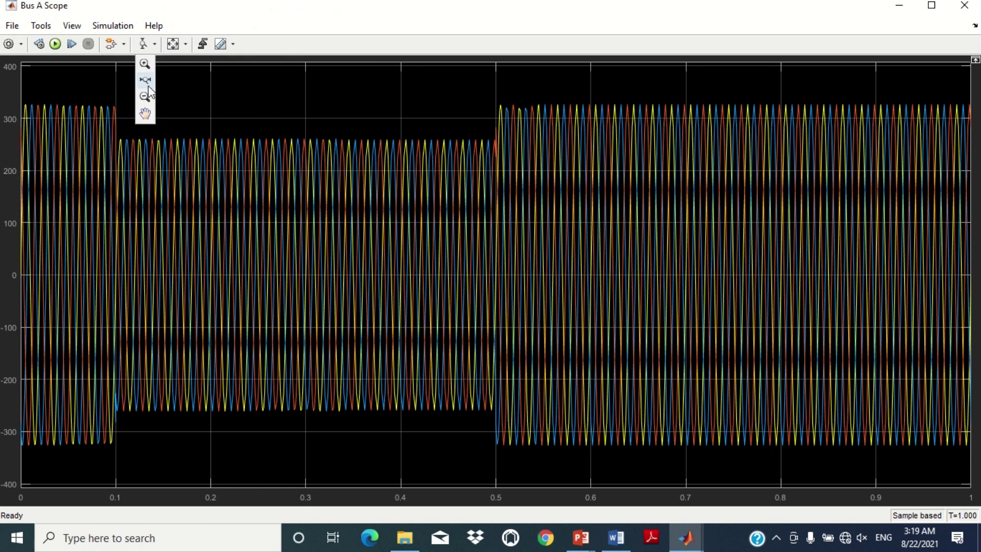
left_click(83, 89)
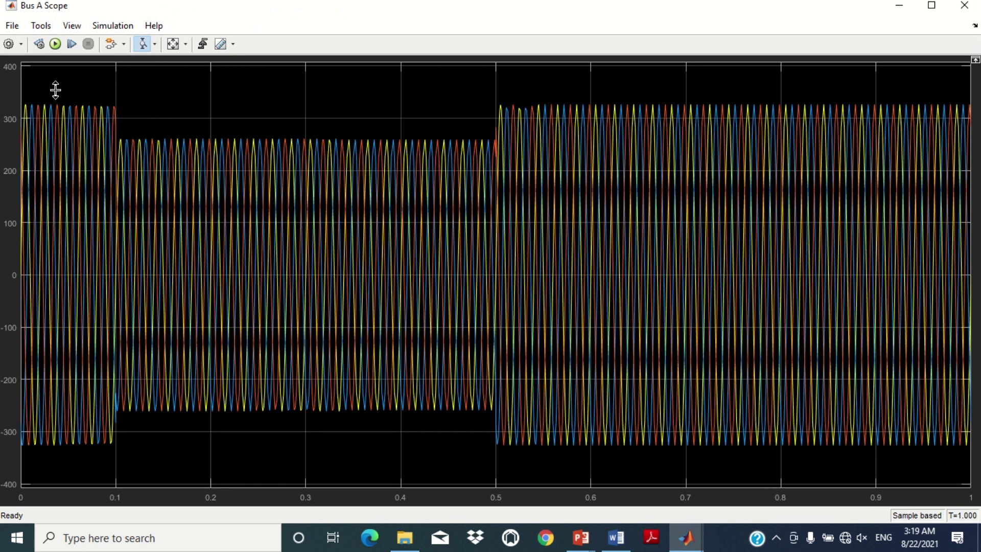
left_click_drag(55, 89, 54, 169)
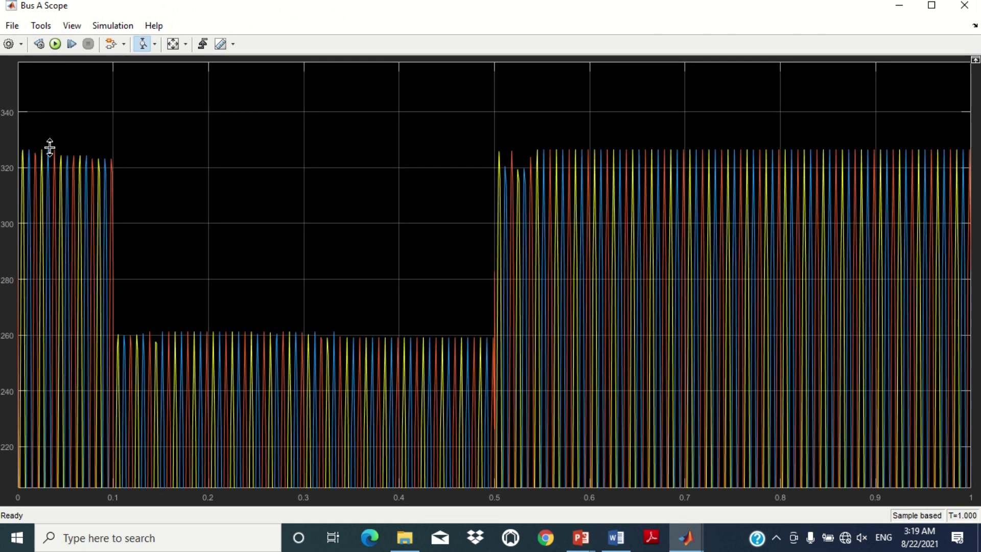
left_click_drag(55, 125, 54, 190)
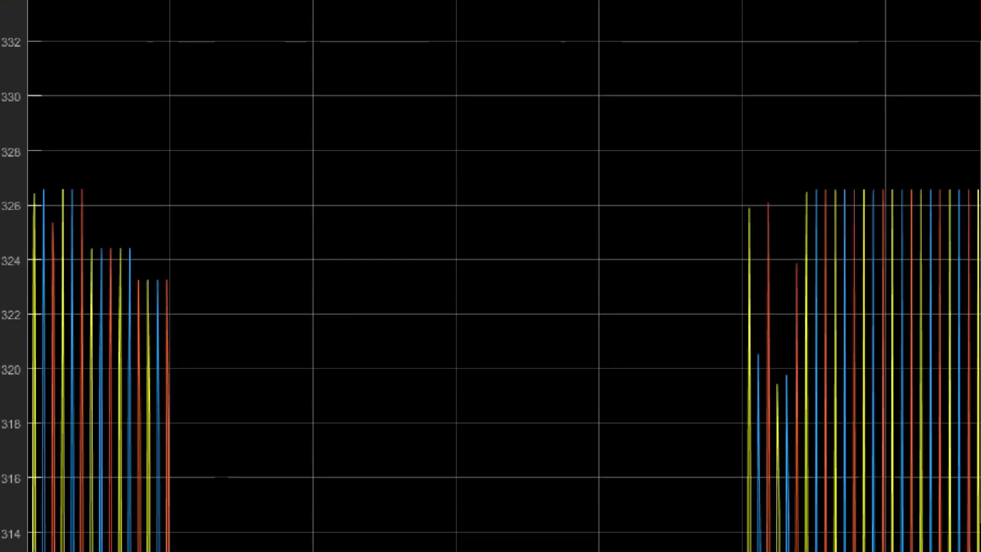
left_click_drag(2, 169, 181, 322)
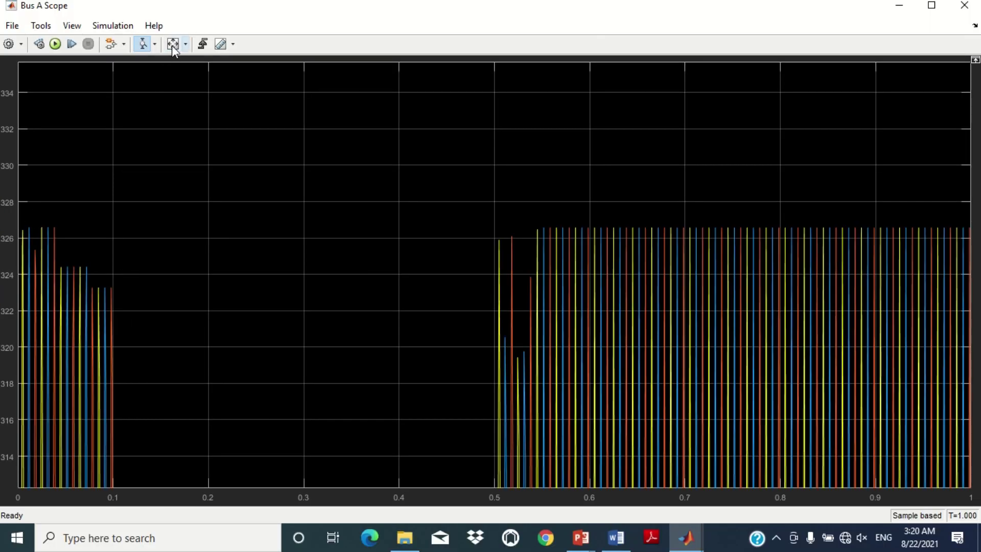
left_click(172, 44)
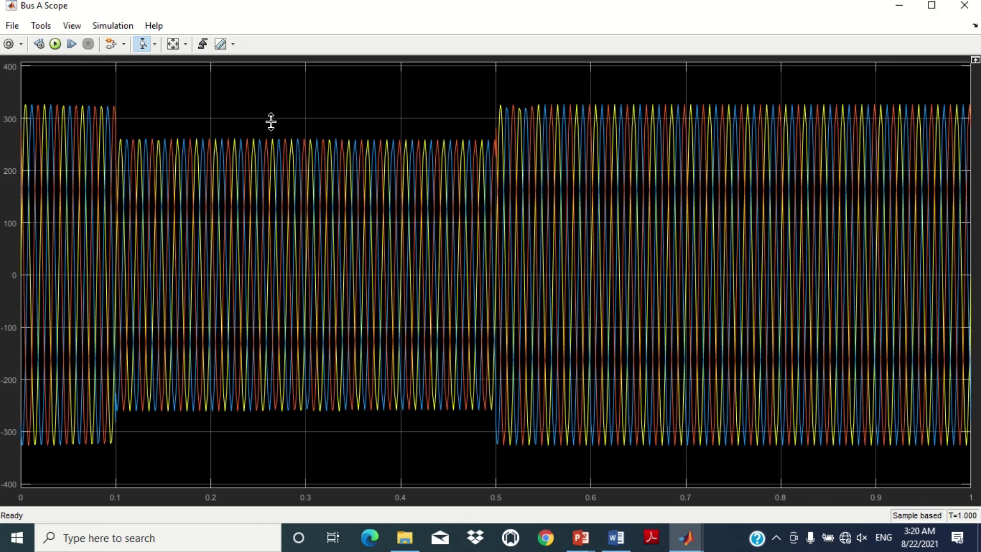
Inspect the Bus A voltage peaks between 0.1 and 0.5 s and after 0.5 s, restoring the full waveform view after each.
left_click_drag(269, 118, 279, 186)
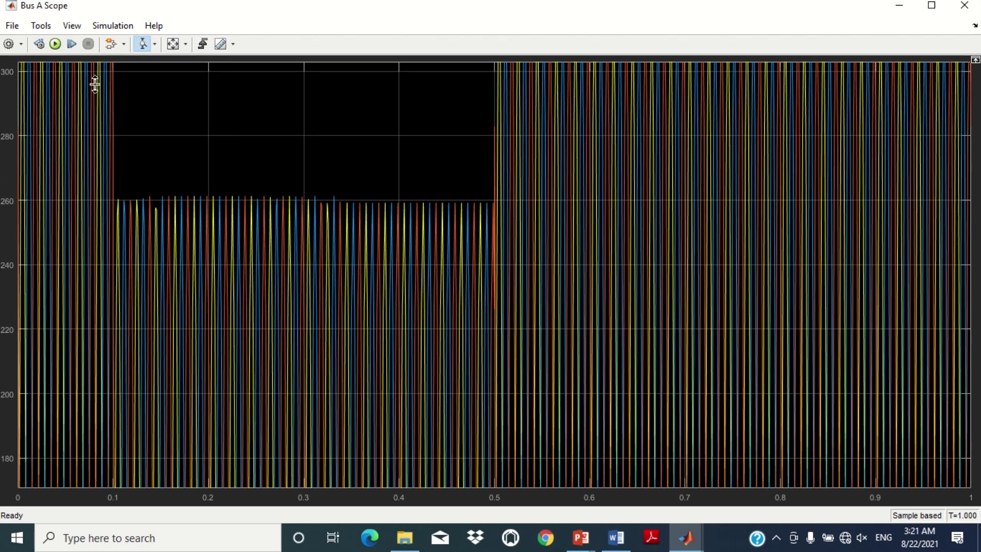
left_click(177, 48)
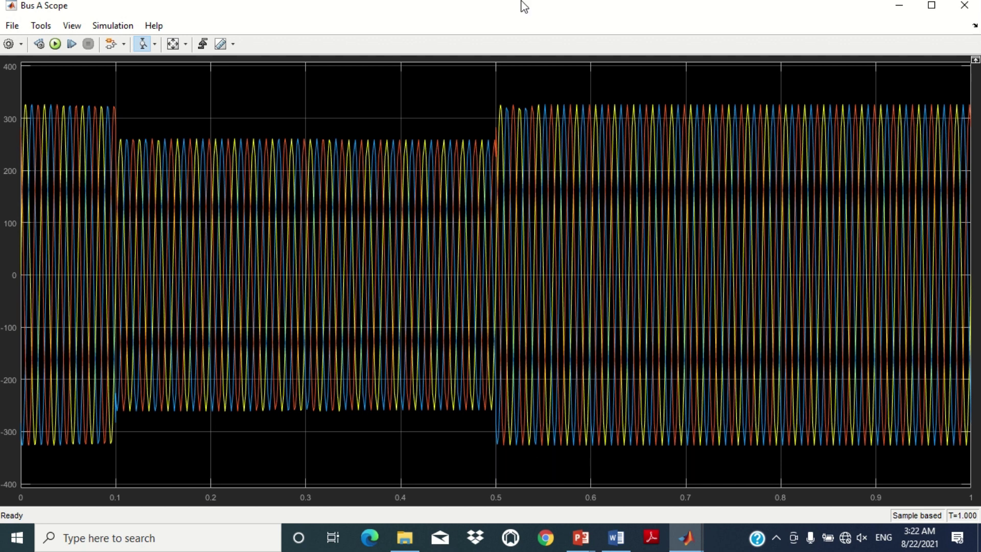
left_click_drag(605, 89, 613, 194)
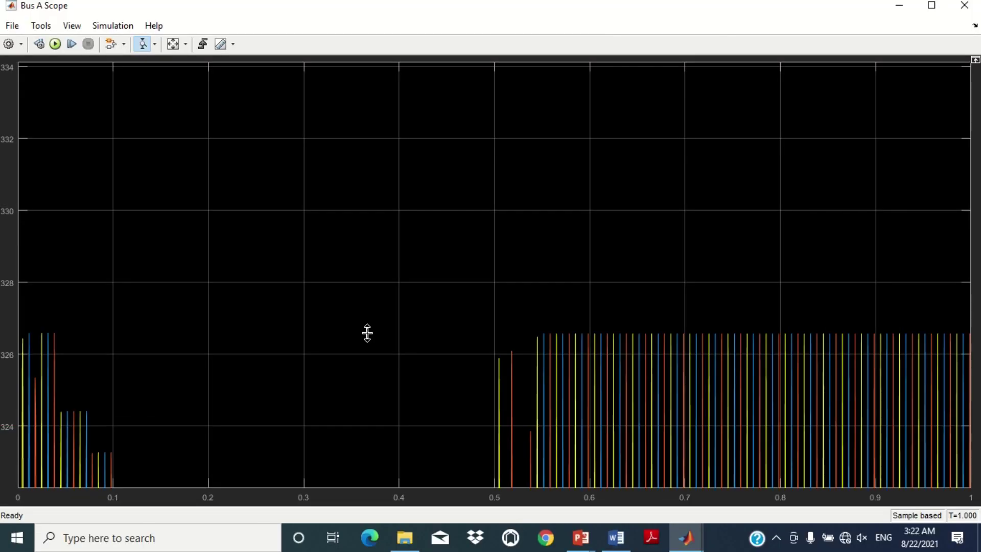
left_click(174, 44)
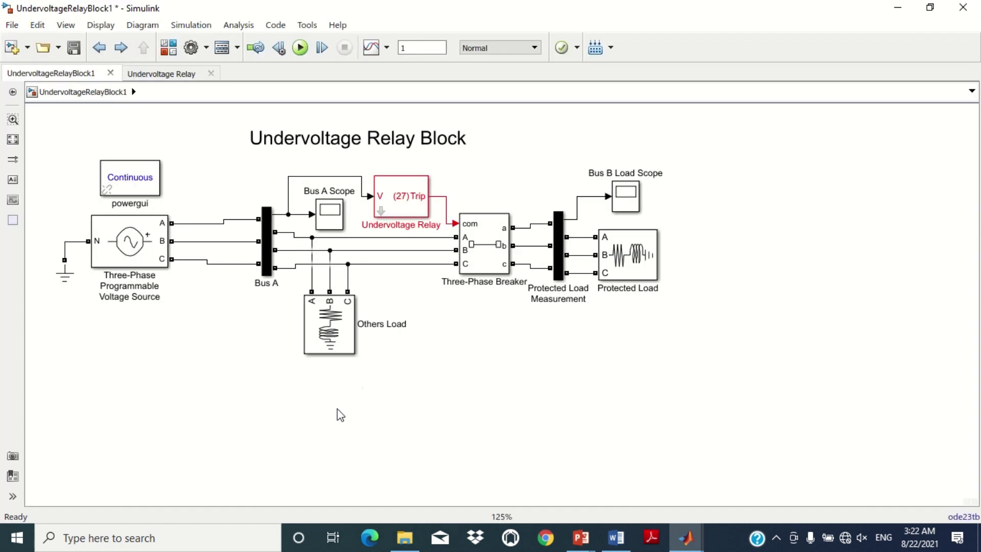
Display the Bus B Load Scope and inspect the load voltage cutoff between 0.3 and 0.4 s on a magnified time axis.
double_click(616, 211)
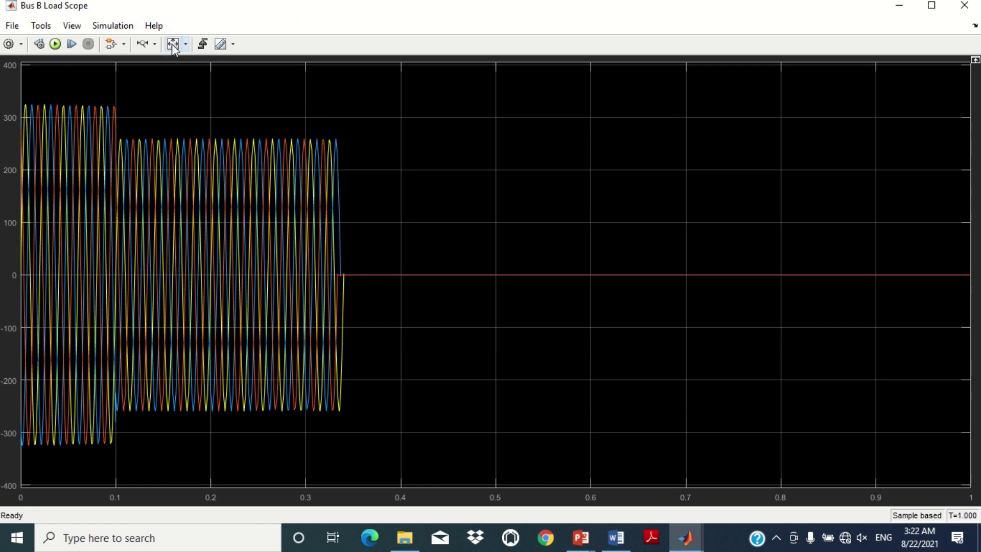
left_click(142, 43)
left_click_drag(376, 296, 285, 295)
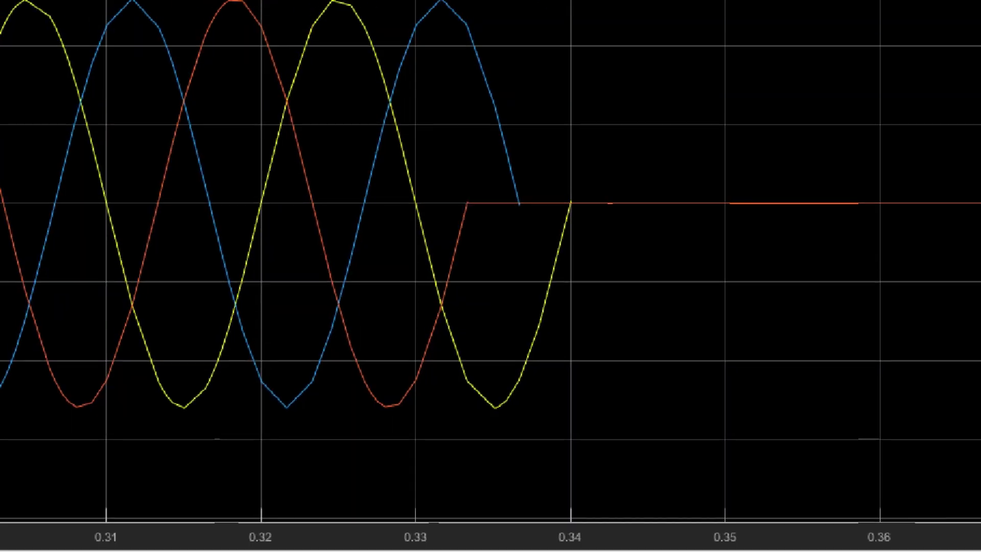
left_click_drag(378, 162, 587, 545)
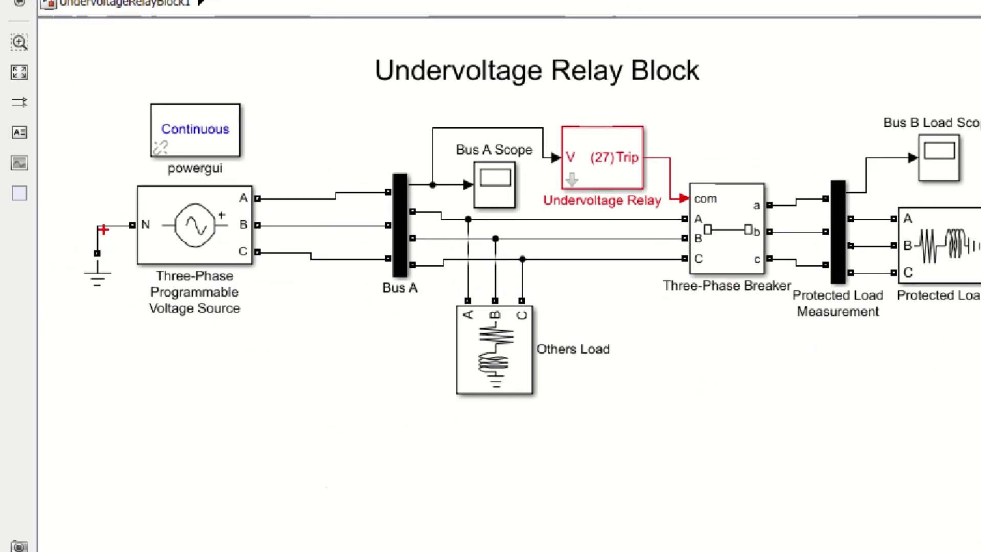
Set the Three-Phase Programmable Voltage Source's type of variation to Table of time-amplitude pairs and enlarge the dialog to show all its parameters.
left_click_drag(110, 170, 294, 345)
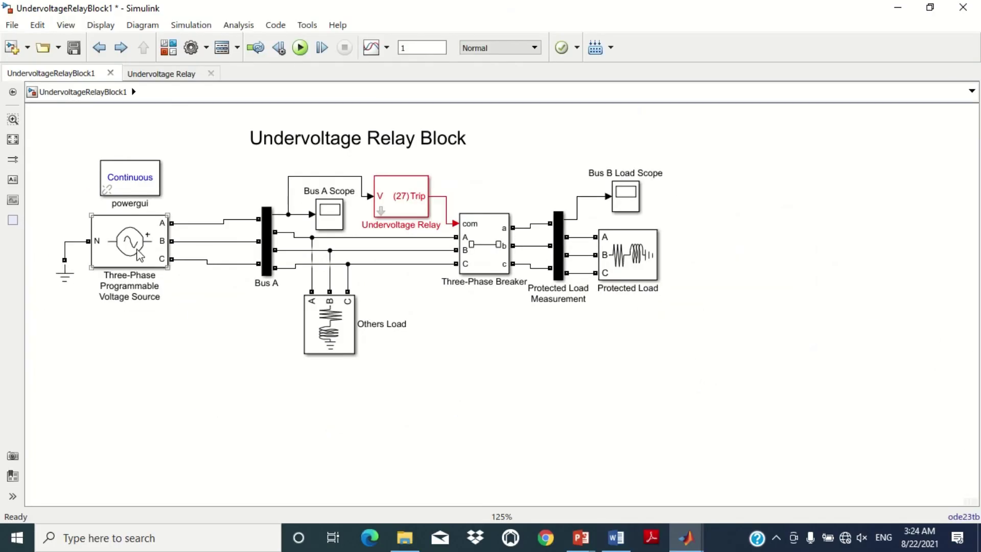
double_click(207, 242)
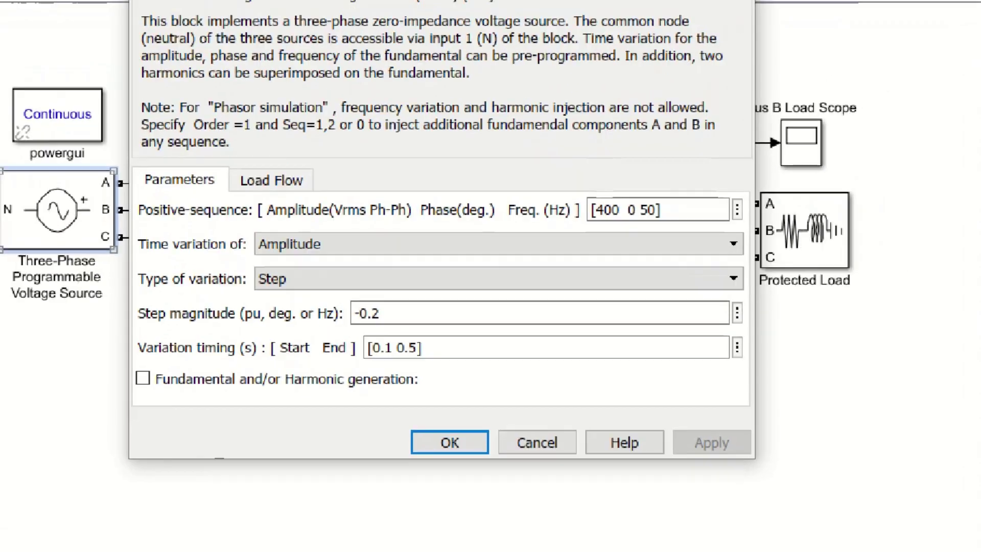
mouse_move(138, 265)
left_mouse_down()
mouse_move(169, 305)
mouse_move(319, 304)
left_mouse_up()
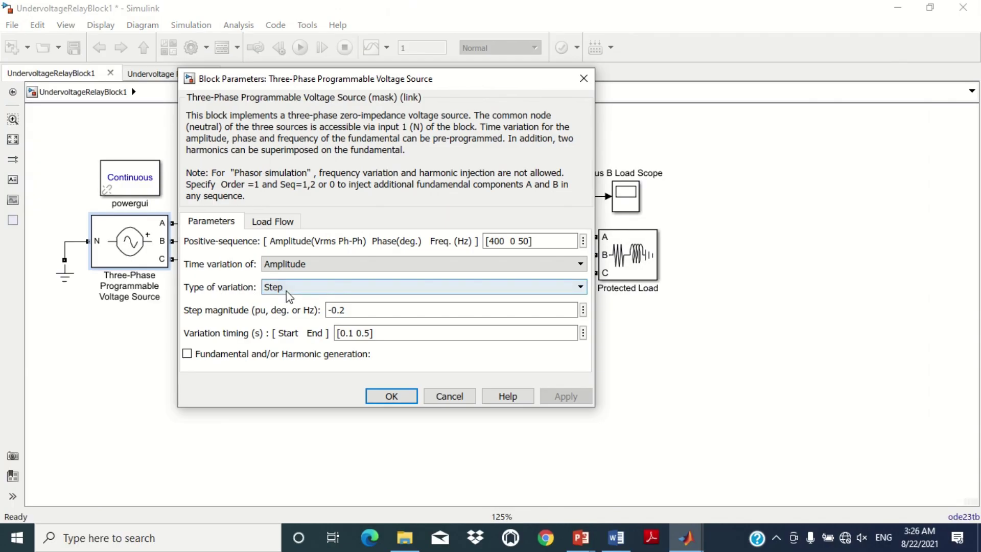
left_click(296, 288)
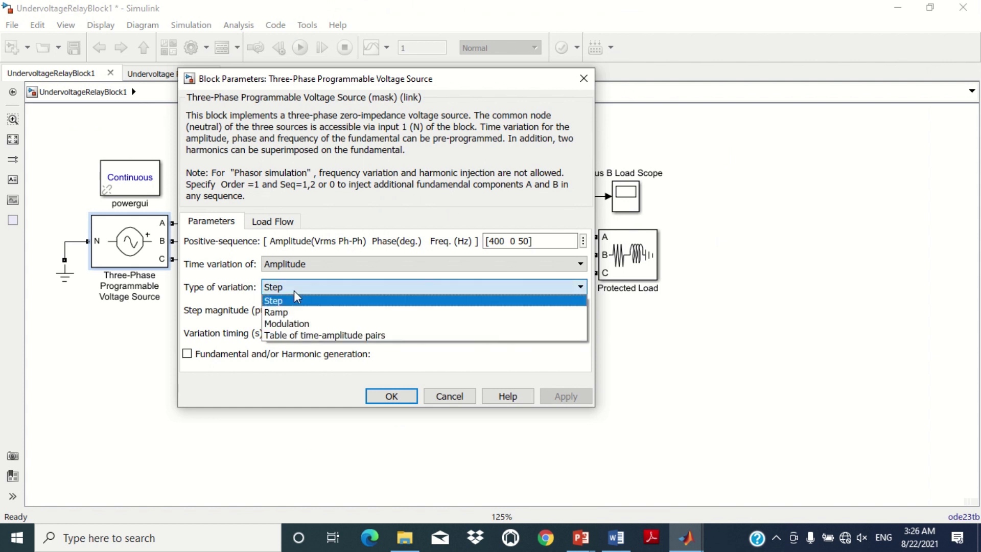
left_click(299, 335)
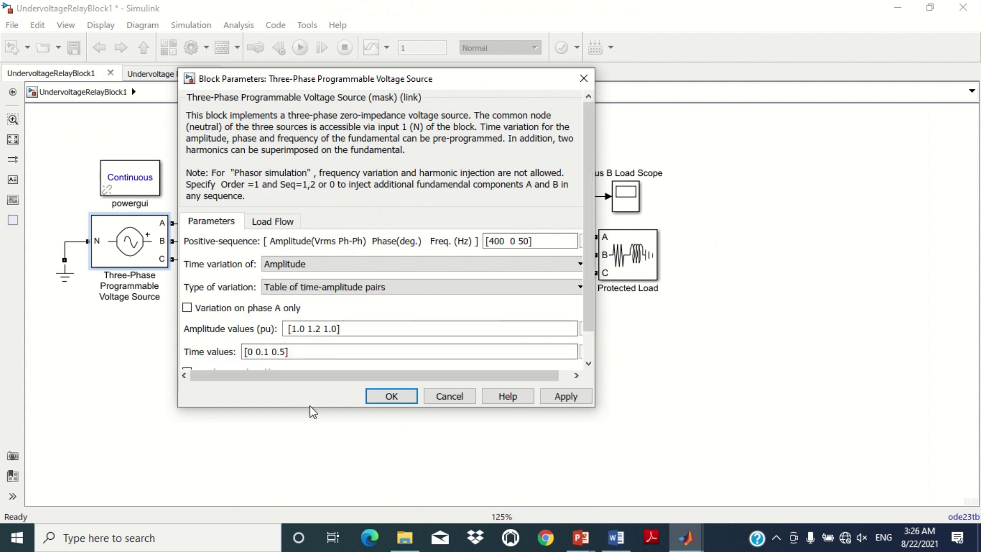
left_click_drag(306, 407, 306, 448)
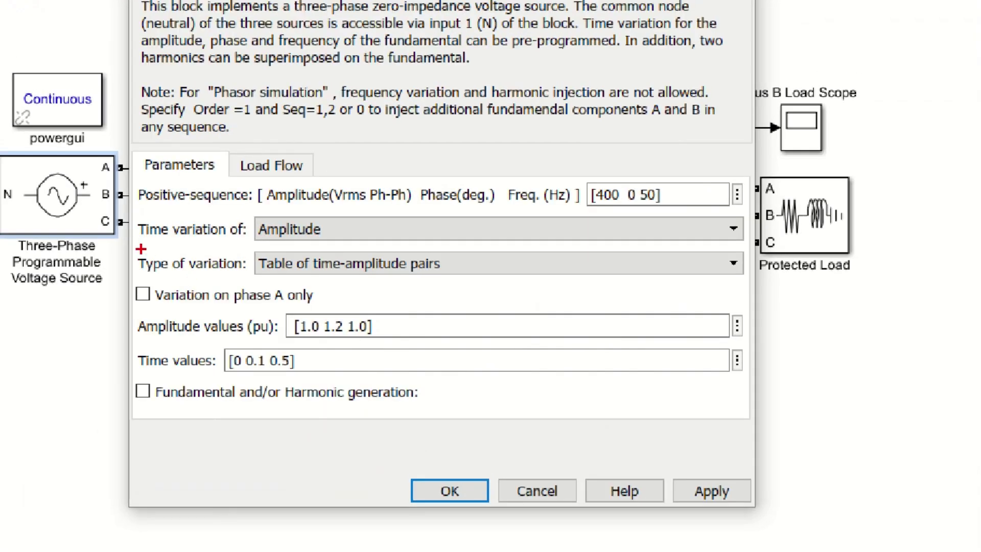
Review the voltage source's type of variation, amplitude values and time values.
left_click_drag(152, 240, 234, 272)
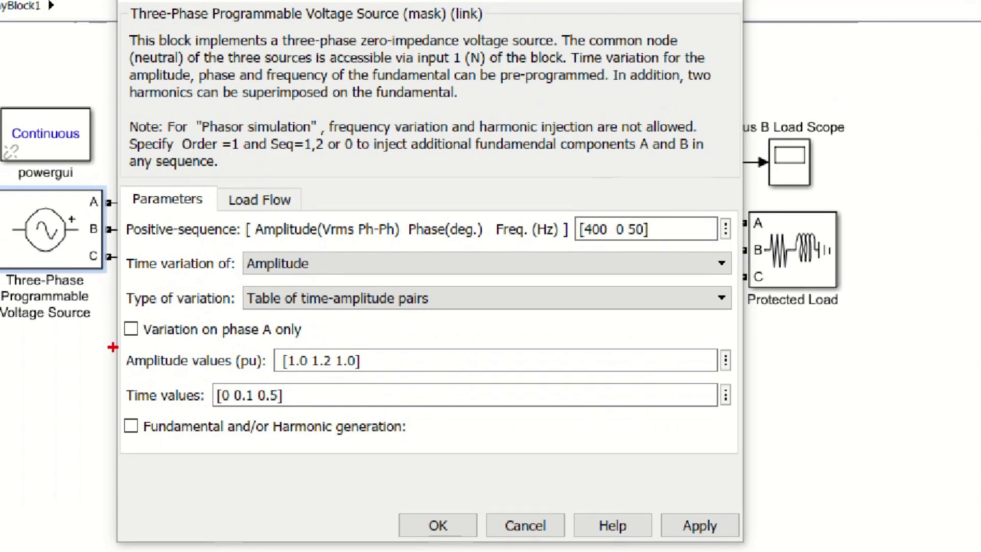
mouse_move(120, 348)
left_mouse_down()
mouse_move(209, 372)
mouse_move(271, 372)
mouse_move(278, 345)
mouse_move(307, 372)
mouse_move(331, 377)
left_mouse_up()
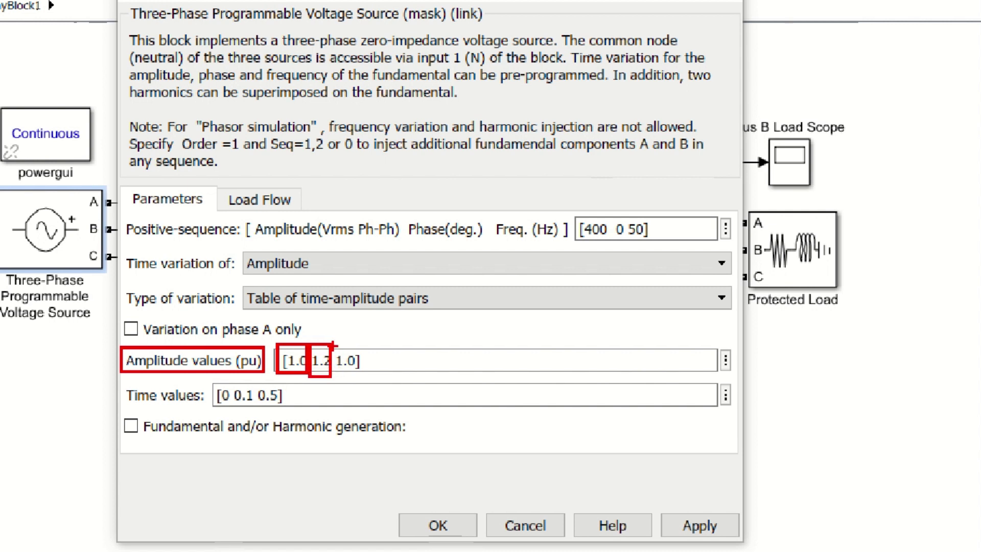
left_click_drag(332, 343, 362, 376)
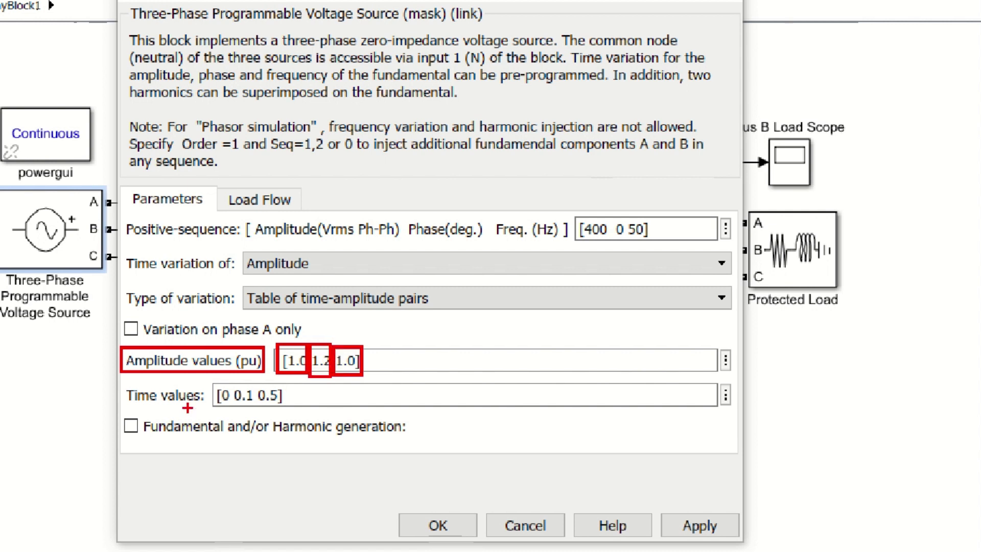
mouse_move(210, 383)
left_mouse_down()
mouse_move(233, 410)
mouse_move(288, 411)
left_mouse_up()
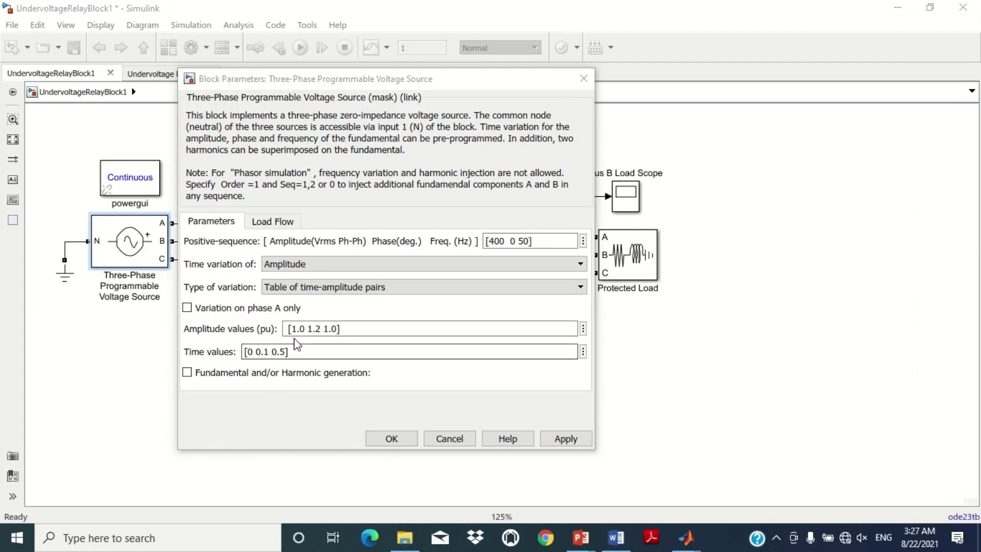
Set the voltage source's amplitude values to [1.0 0.8 1.0] pu and accept the parameters.
left_click(314, 361)
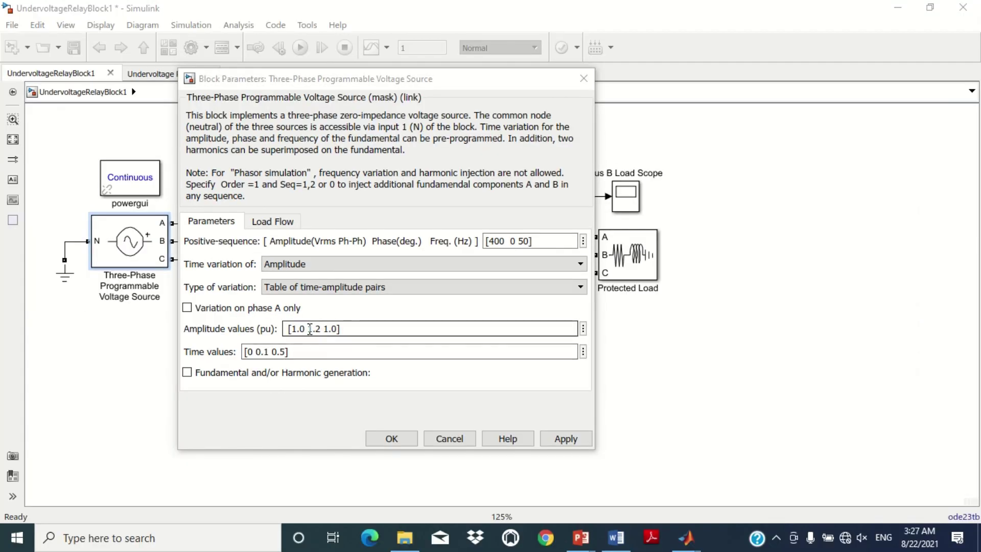
left_click(309, 329)
key("End")
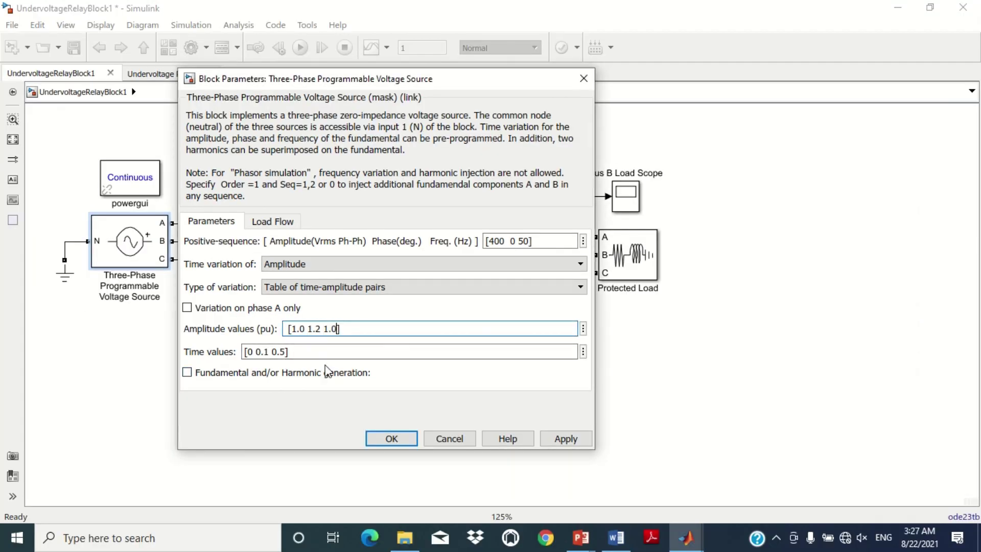
key("Left")
key("Left")
key("Left")
key("Left")
key("Left")
key("Left")
key("Left")
key("Left")
type("0.8")
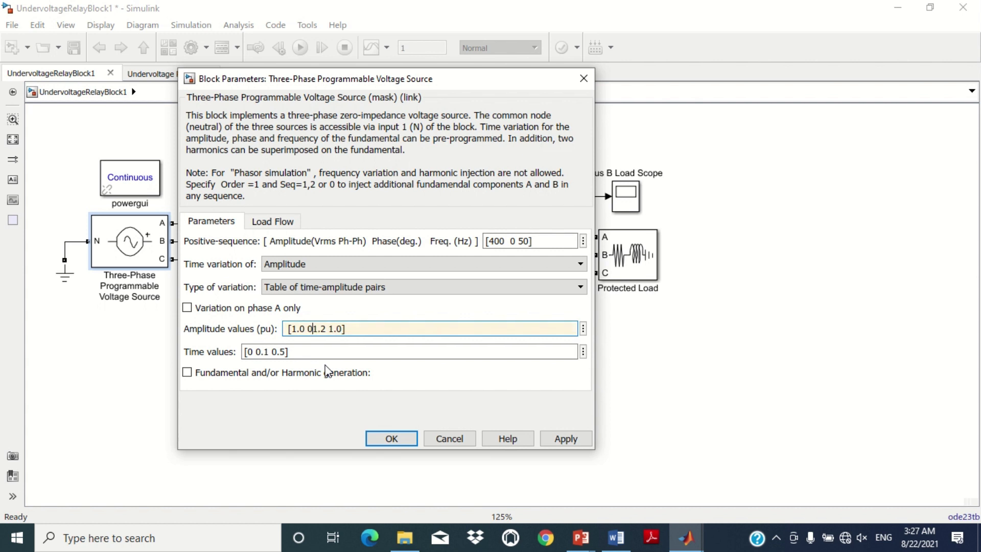
key("Delete")
key("Delete")
key("Delete")
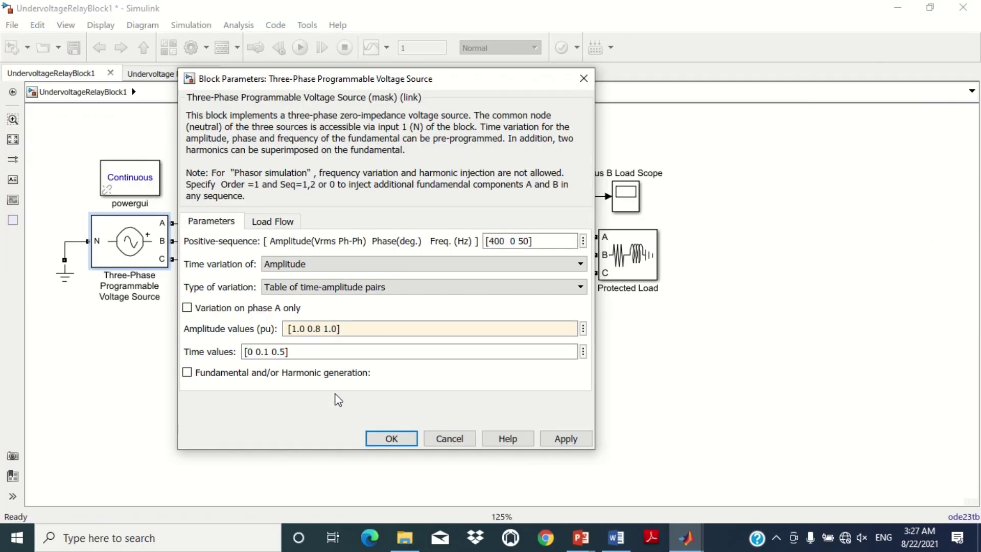
left_click(391, 439)
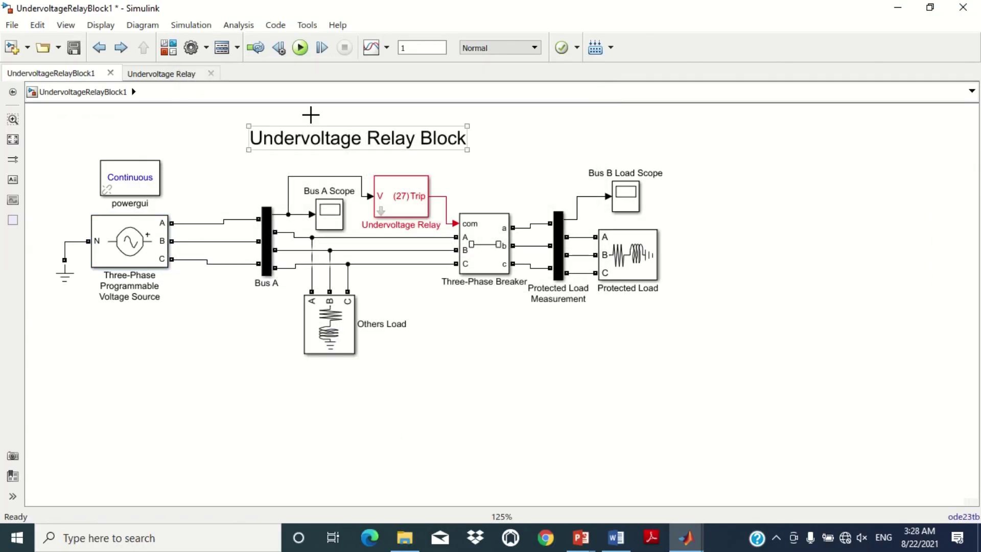
Run the simulation and inspect the Bus A Scope voltage peaks at a magnified vertical scale, restoring the full waveform view.
left_click(300, 49)
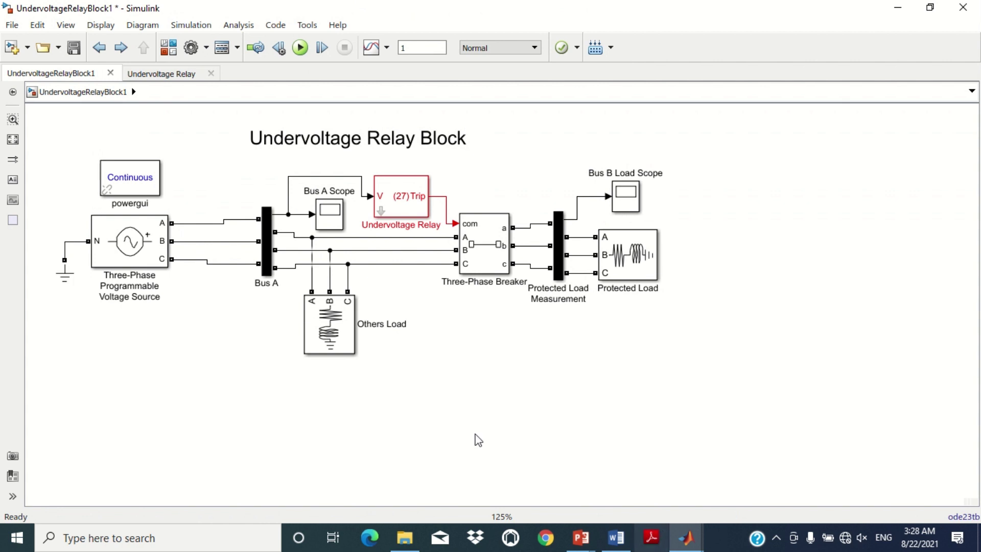
left_click(321, 218)
double_click(321, 219)
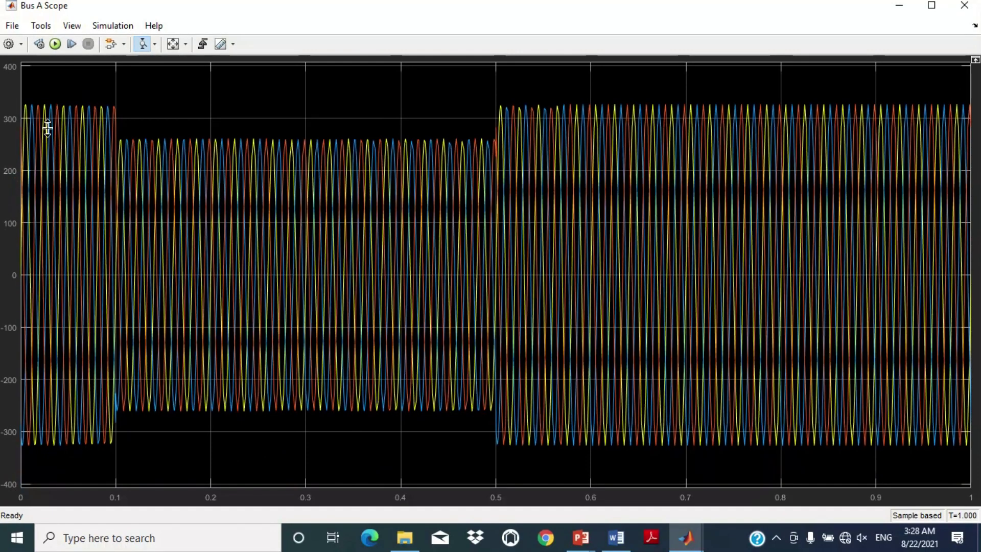
left_click_drag(112, 41, 112, 127)
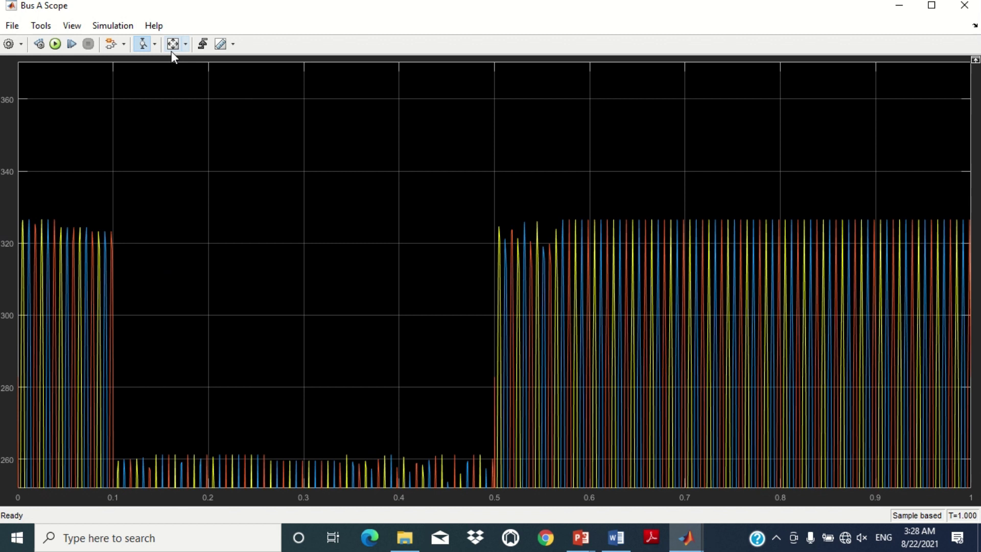
left_click(171, 51)
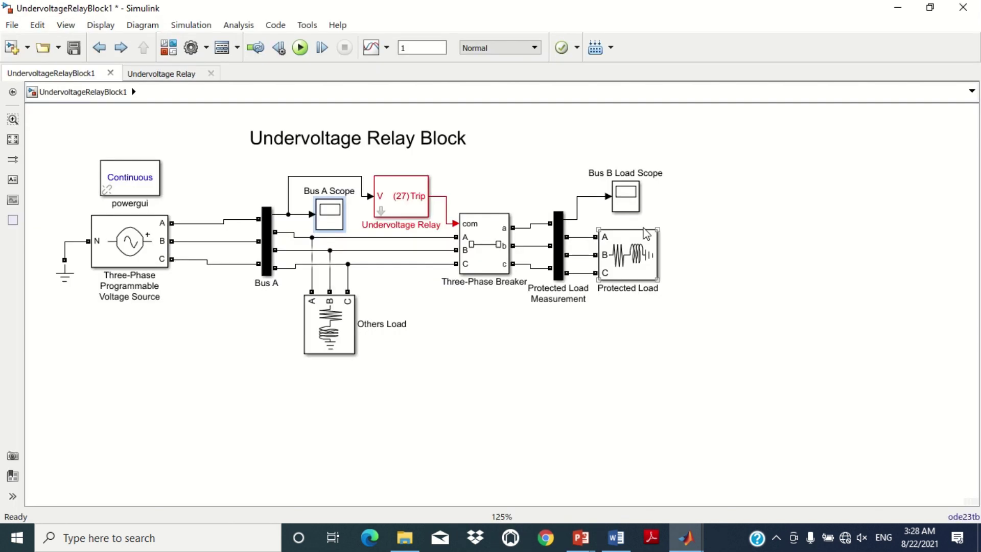
Examine the moment the load voltage is interrupted on the Bus B Load Scope, magnifying the time axis around 0.34 s.
double_click(626, 195)
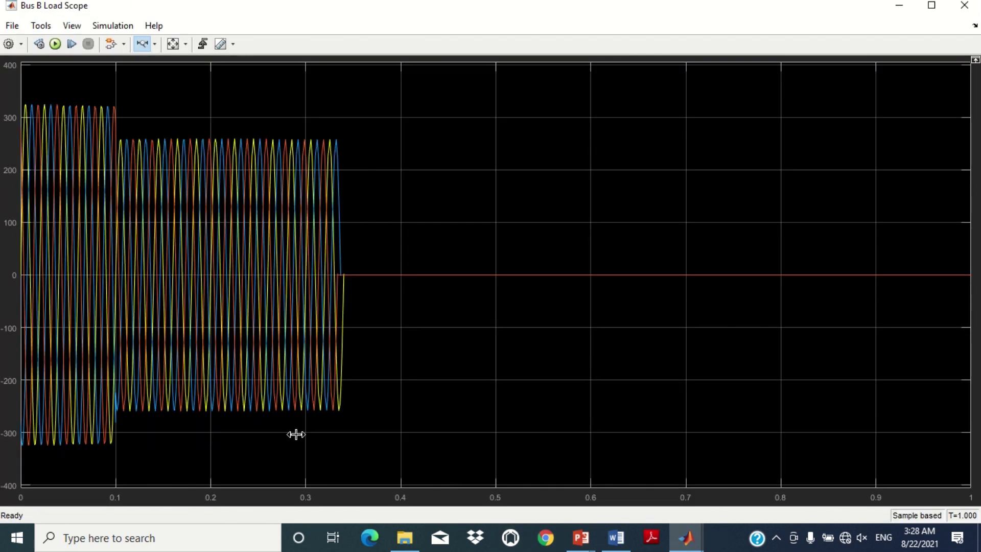
left_click_drag(393, 303, 259, 304)
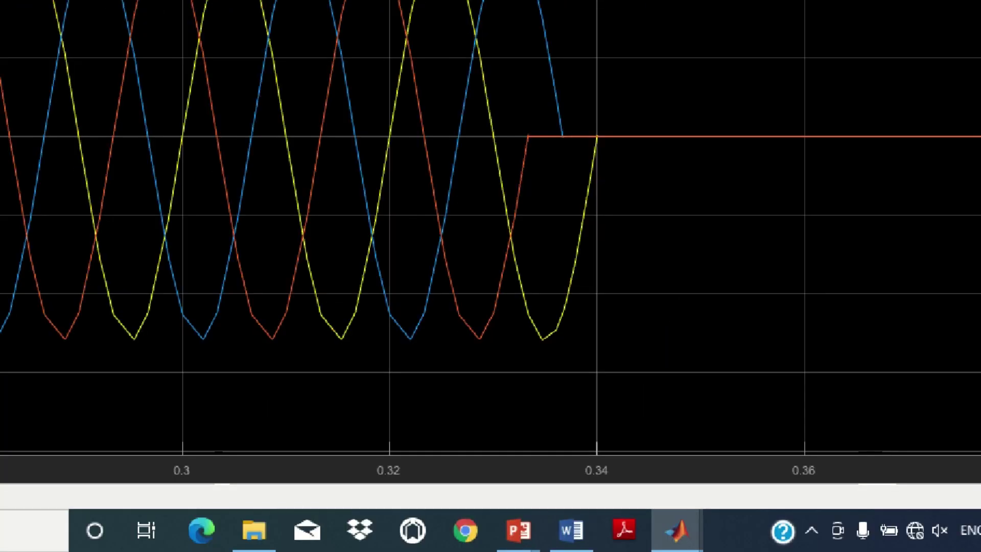
left_click_drag(432, 102, 571, 468)
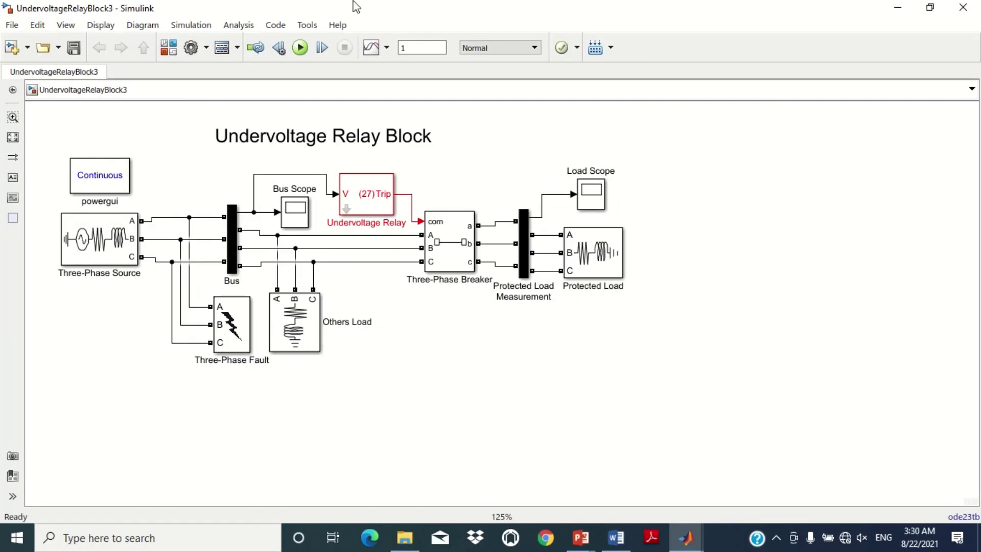
Review the Three-Phase Source's voltage, phase angle, frequency and impedance parameters in the UndervoltageRelayBlock3 model, and close its dialog.
left_click(81, 214)
double_click(106, 250)
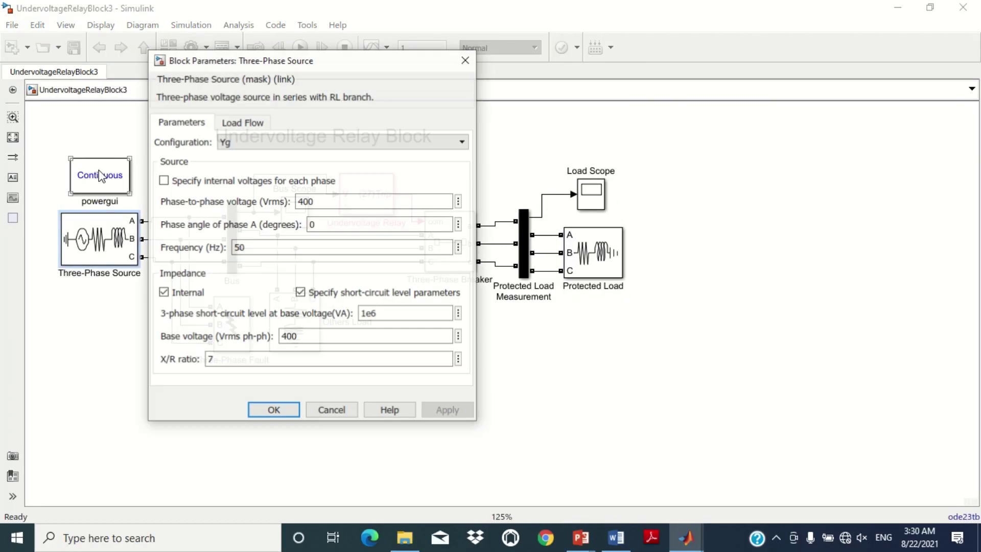
left_click_drag(188, 63, 315, 82)
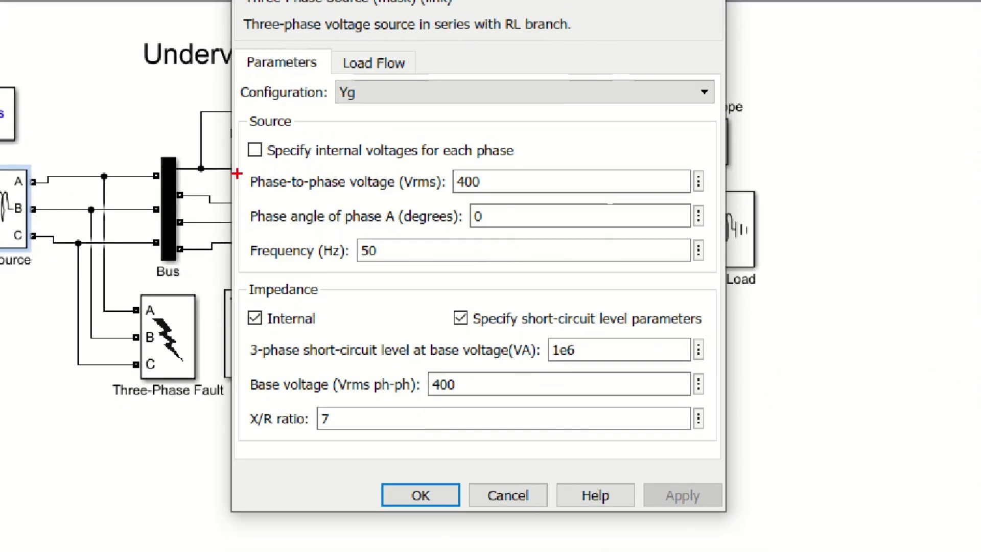
mouse_move(238, 167)
left_mouse_down()
mouse_move(604, 281)
mouse_move(713, 271)
left_mouse_up()
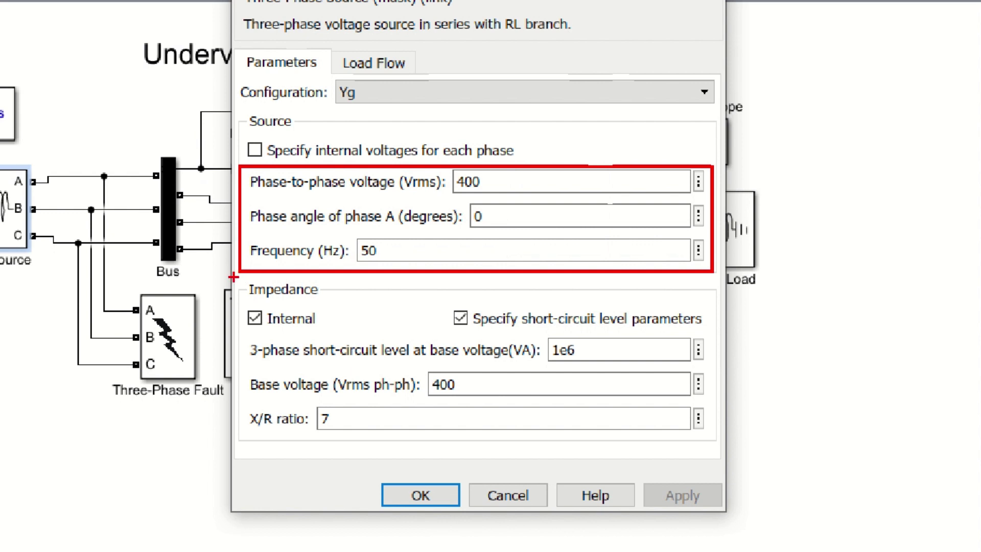
mouse_move(235, 278)
left_mouse_down()
mouse_move(617, 440)
mouse_move(707, 441)
left_mouse_up()
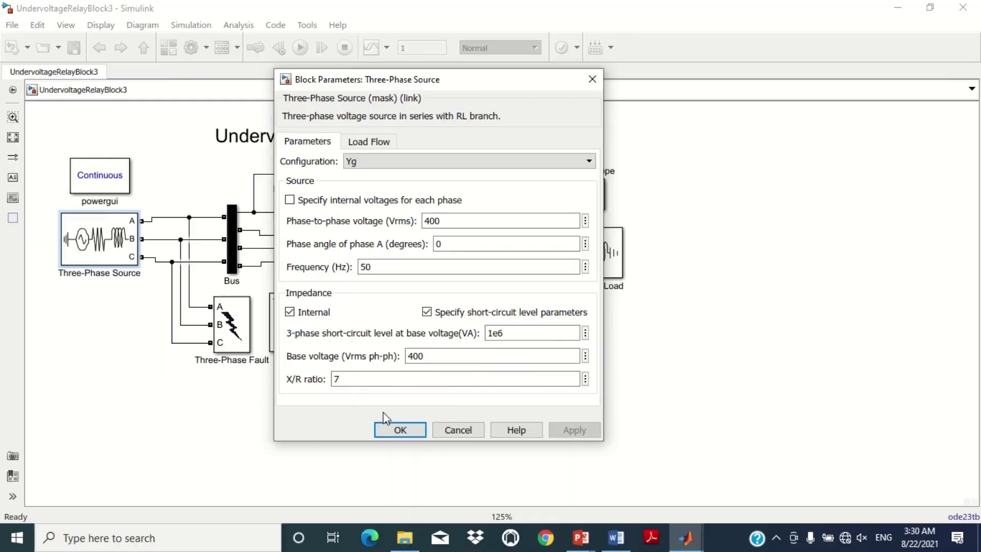
left_click(404, 493)
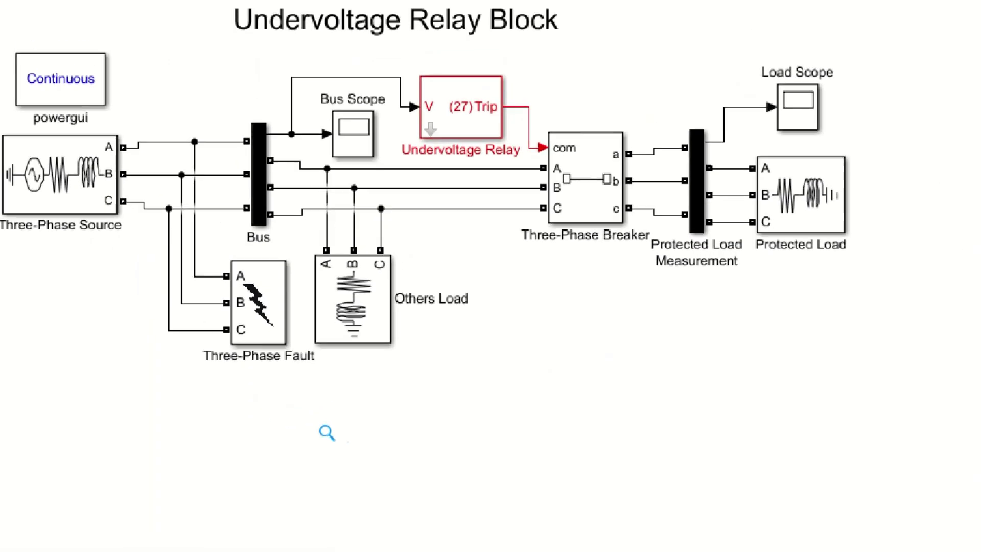
Review the Three-Phase Fault's initial status, faulted phases, switching times, and fault and ground resistances.
left_click_drag(203, 250, 322, 387)
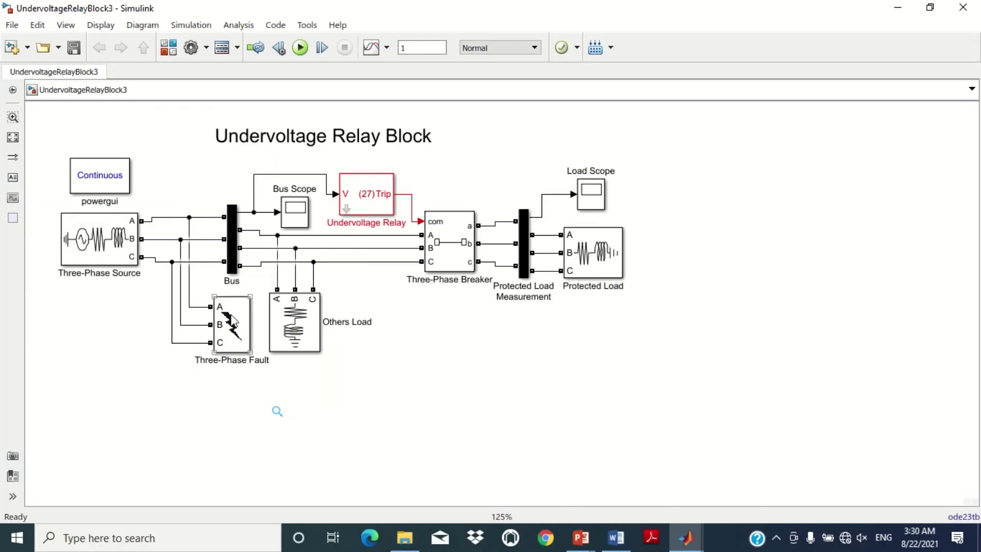
left_click(259, 294)
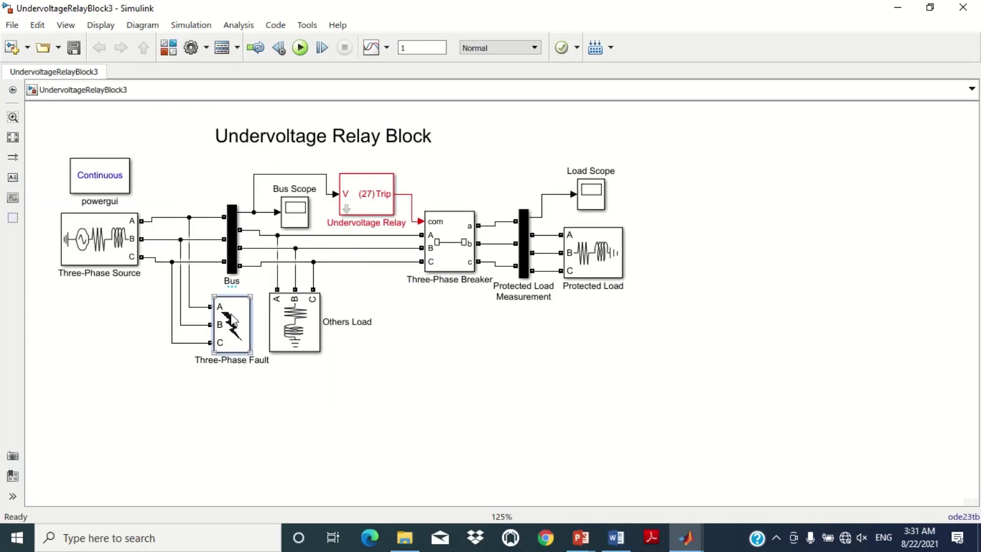
double_click(233, 320)
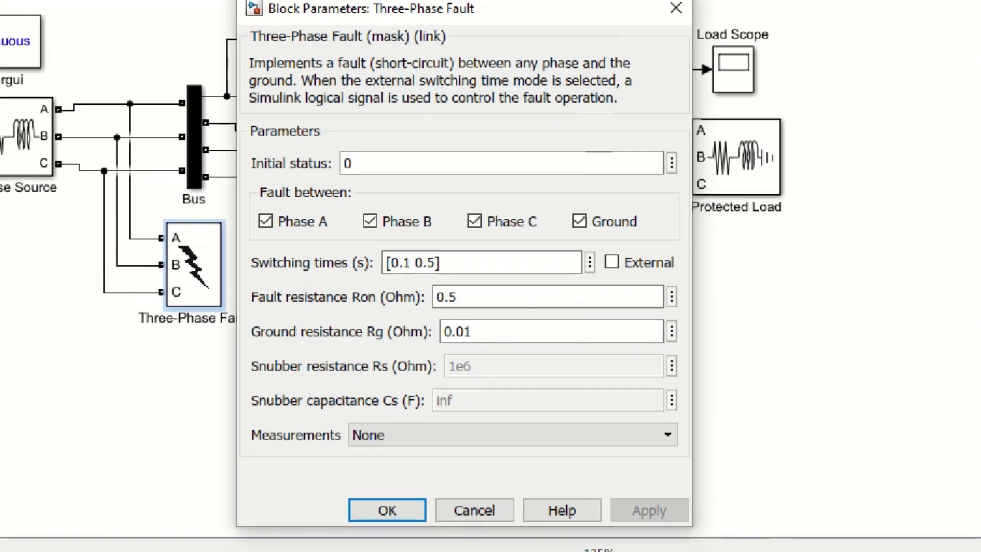
left_click_drag(236, 120, 672, 246)
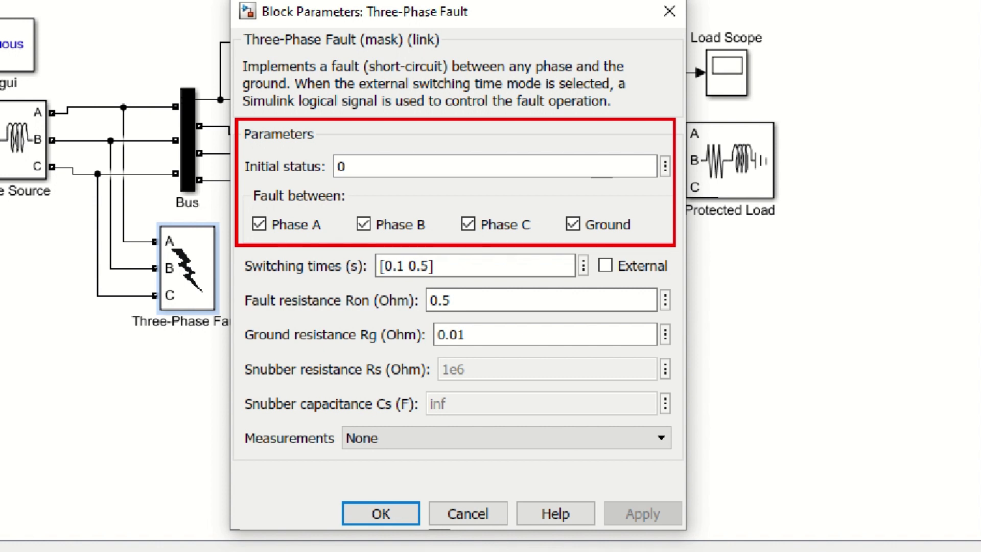
mouse_move(236, 249)
left_mouse_down()
mouse_move(274, 269)
mouse_move(473, 284)
left_mouse_up()
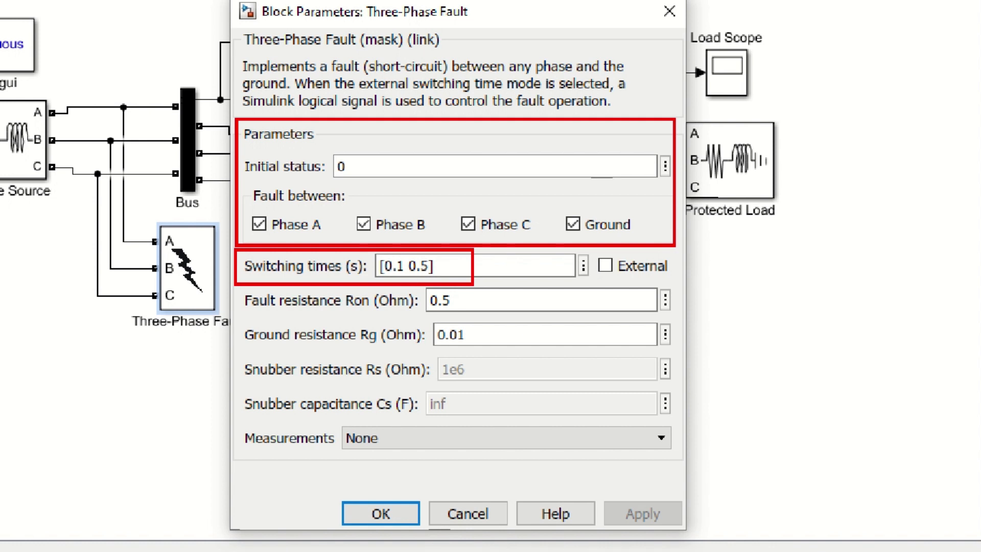
left_click_drag(236, 289, 479, 350)
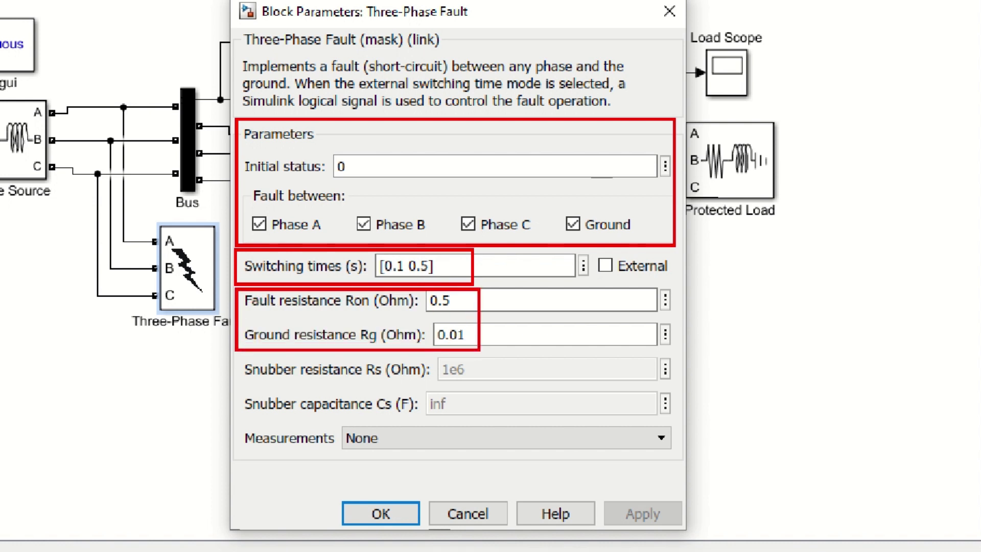